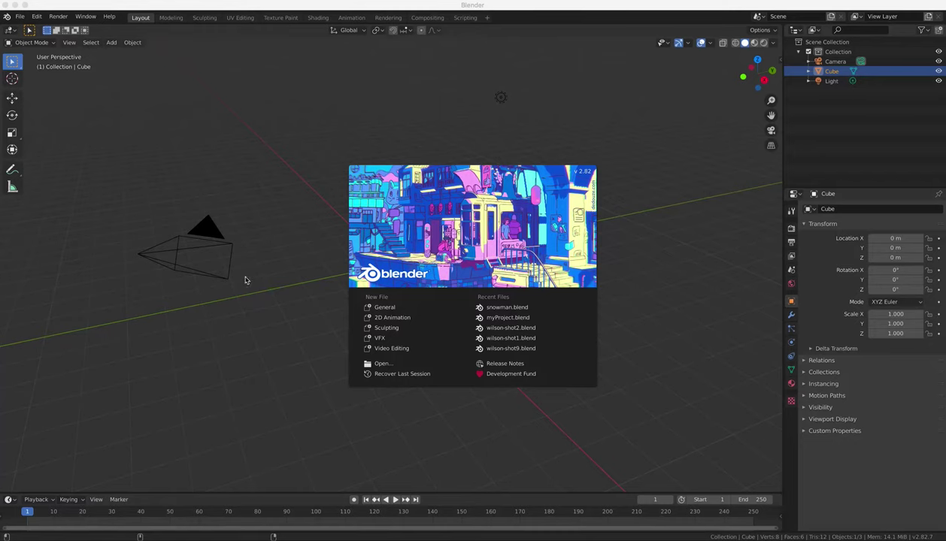
Dismiss the splash screen, then orbit and zoom in on the default cube.
click(196, 194)
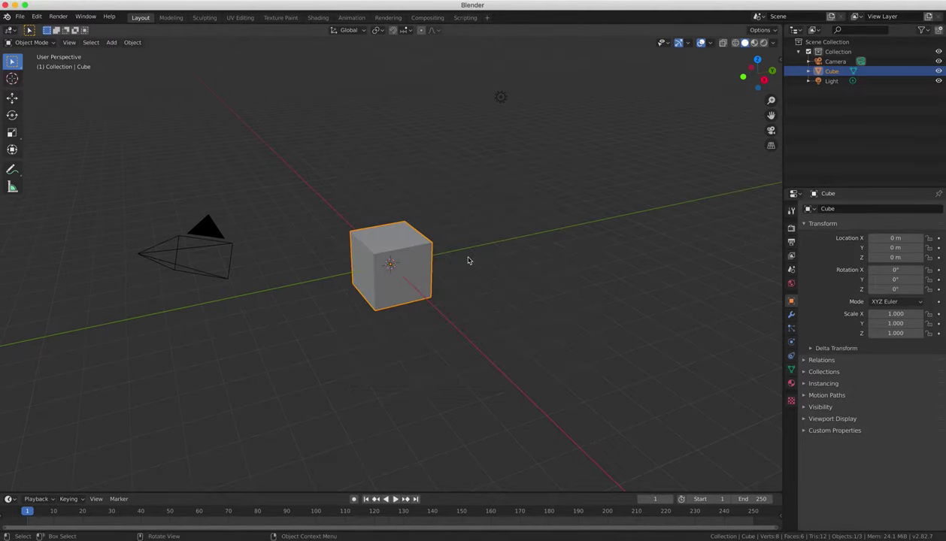
mouse_move(468, 260)
middle_down()
mouse_move(527, 268)
mouse_move(450, 257)
mouse_move(465, 258)
mouse_move(450, 245)
mouse_move(431, 252)
mouse_move(546, 209)
mouse_move(597, 260)
mouse_move(562, 264)
middle_up()
scroll(464, 258, up, 5)
Enter Edit Mode and select individual cube faces in face select mode.
key(Tab)
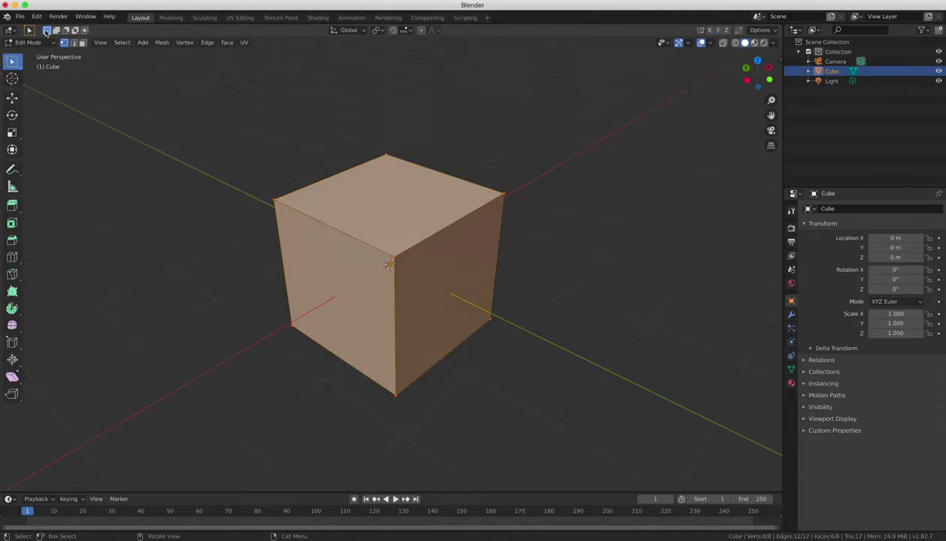
click(82, 43)
click(432, 233)
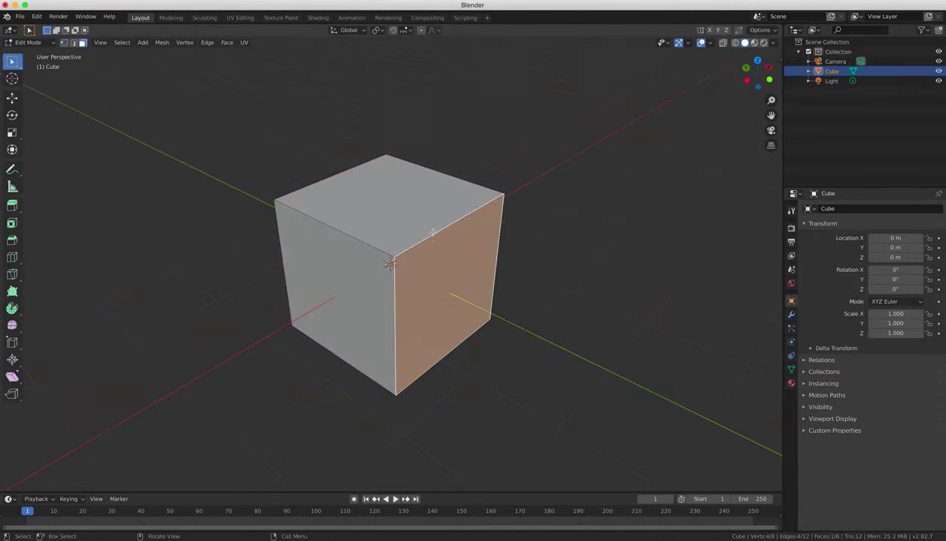
click(363, 263)
mouse_move(363, 263)
middle_down()
mouse_move(536, 253)
mouse_move(323, 256)
middle_up()
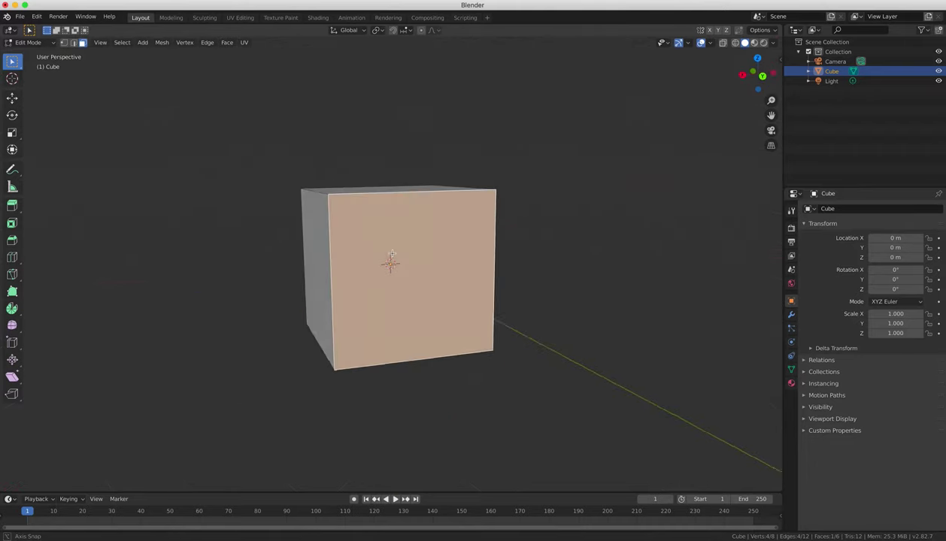
Select the cube's top, left and bottom edges, then its right-side corner vertices.
click(73, 43)
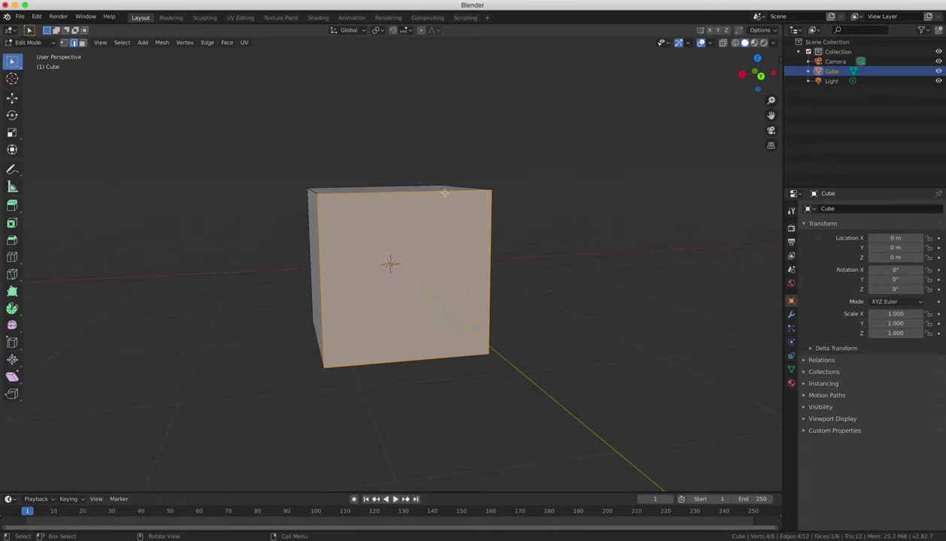
click(444, 192)
click(321, 268)
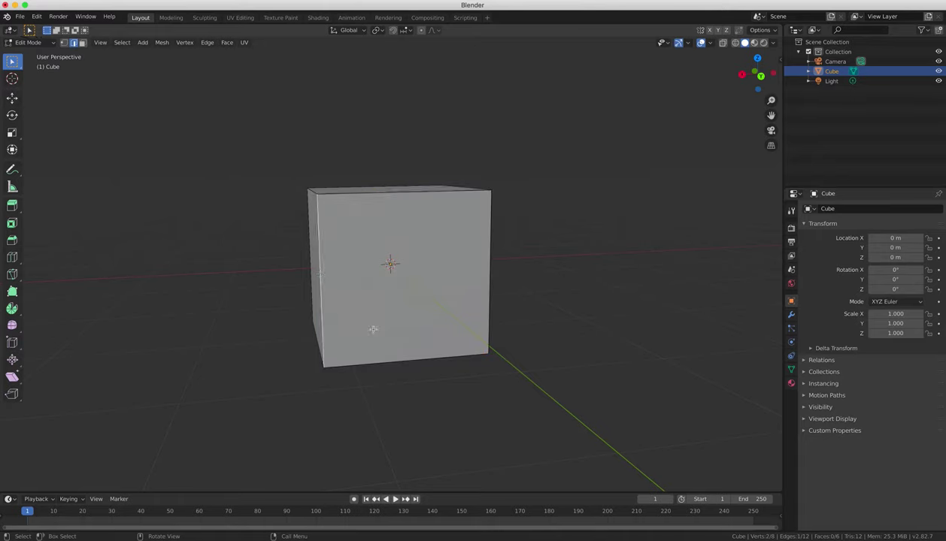
click(396, 360)
click(350, 184)
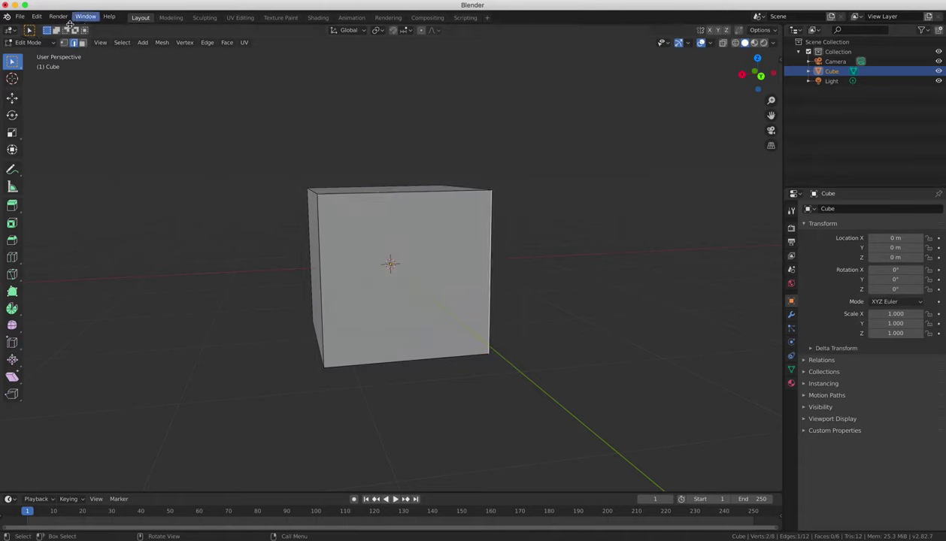
middle_drag(271, 177, 331, 218)
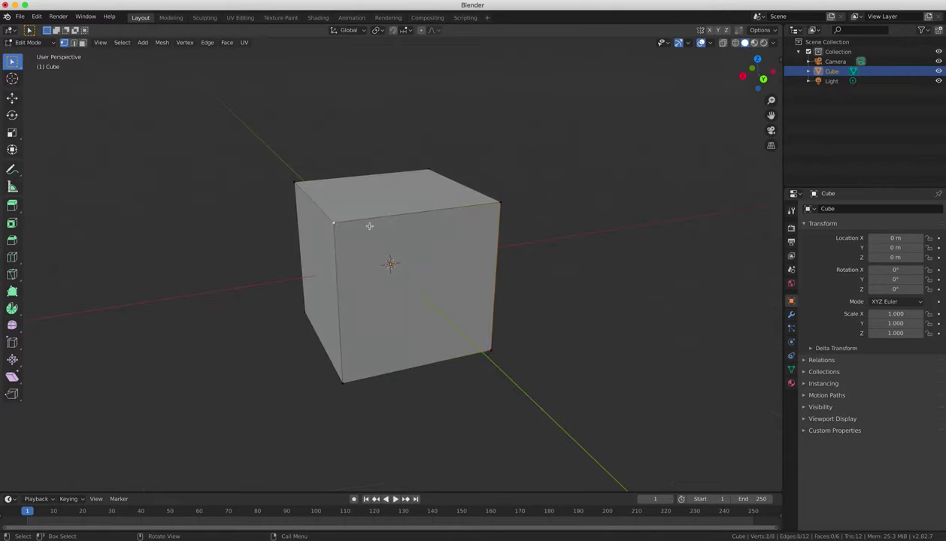
click(506, 213)
click(489, 350)
middle_drag(316, 282, 225, 188)
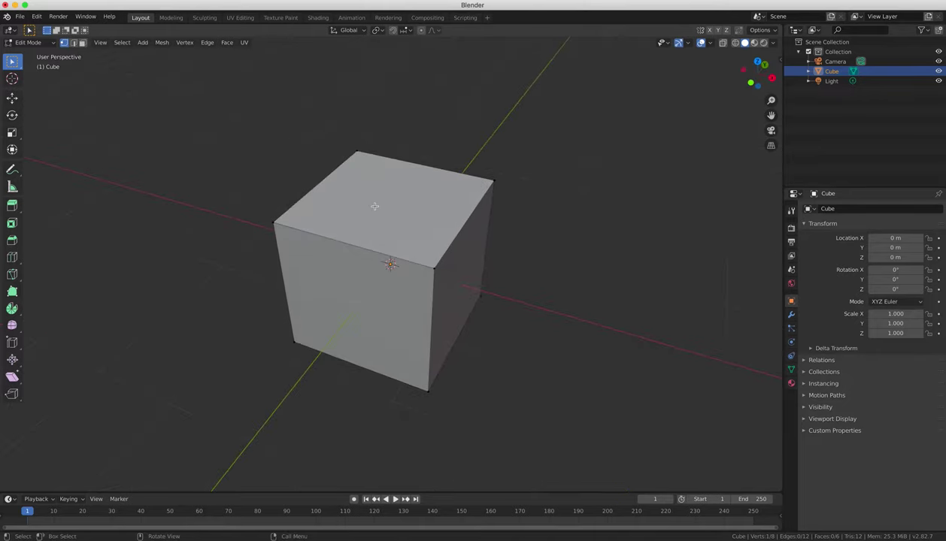
Cycle through vertex, edge and face select modes and select the cube's top face.
click(72, 42)
key(1)
click(73, 42)
click(82, 43)
click(390, 218)
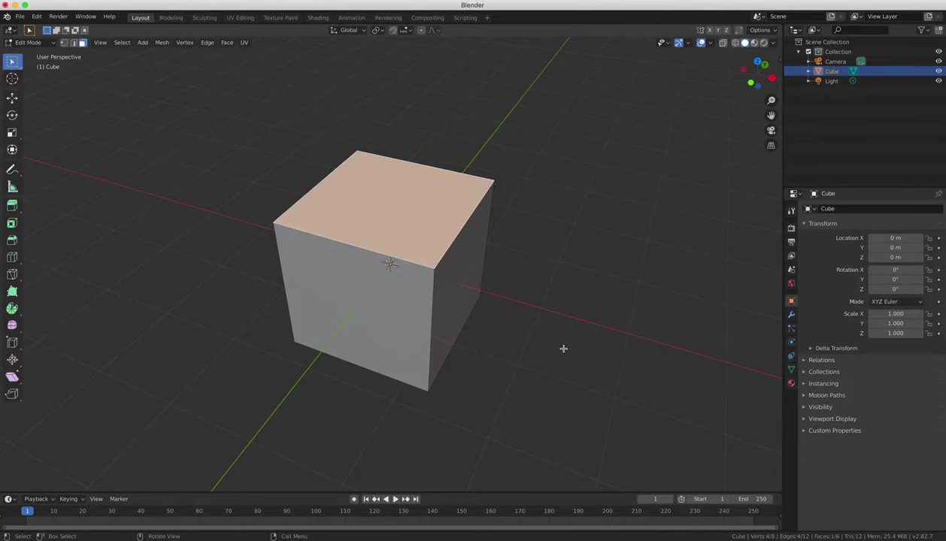
Toggle the cube between Object and Edit Mode using Tab and the mode dropdown.
key(Tab)
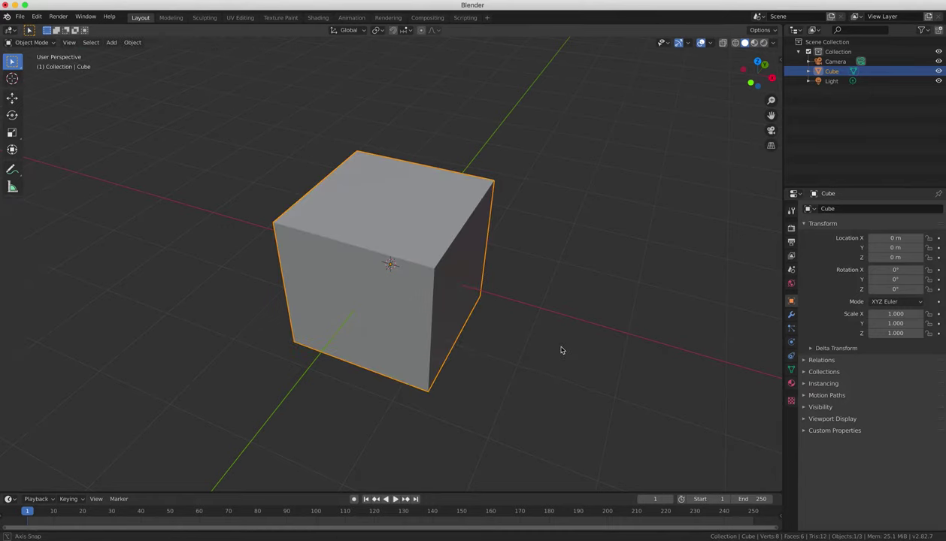
middle_drag(560, 351, 401, 6)
middle_drag(413, 273, 412, 272)
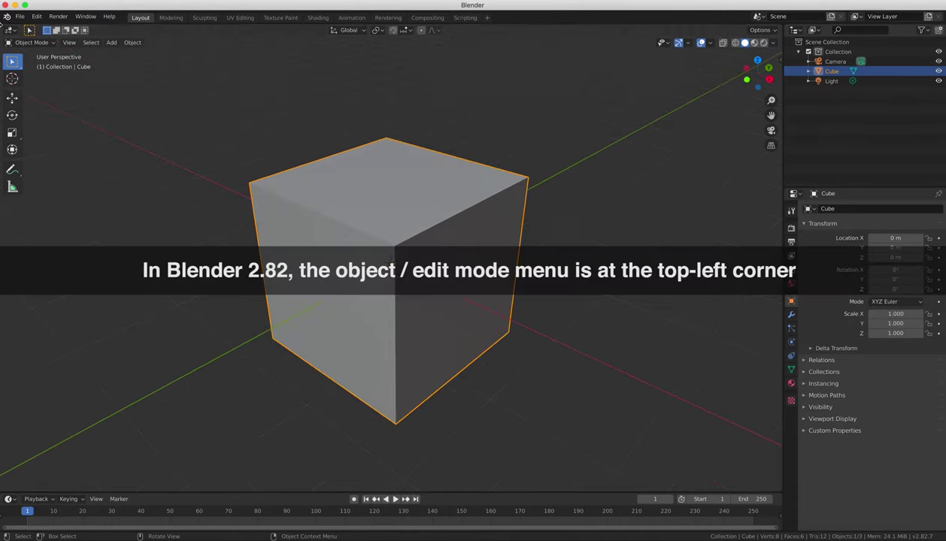
click(30, 42)
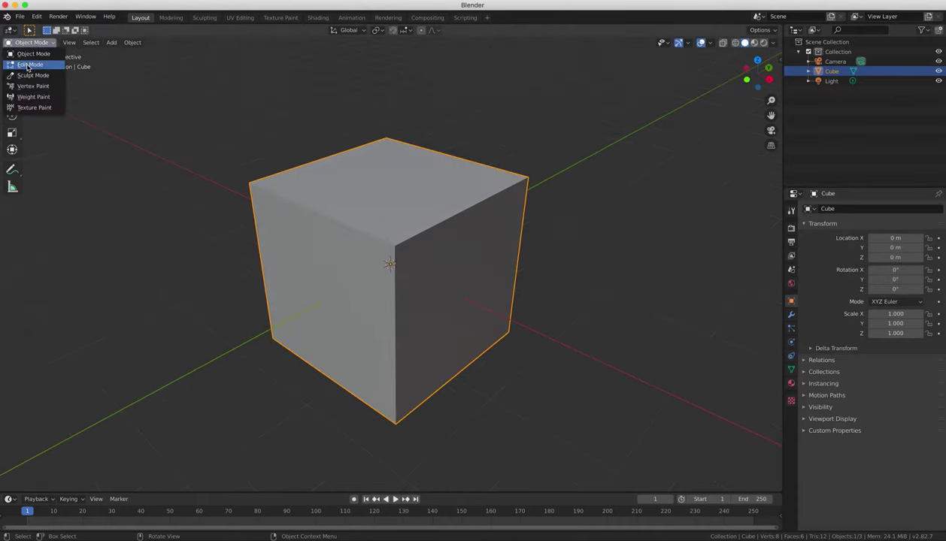
click(30, 64)
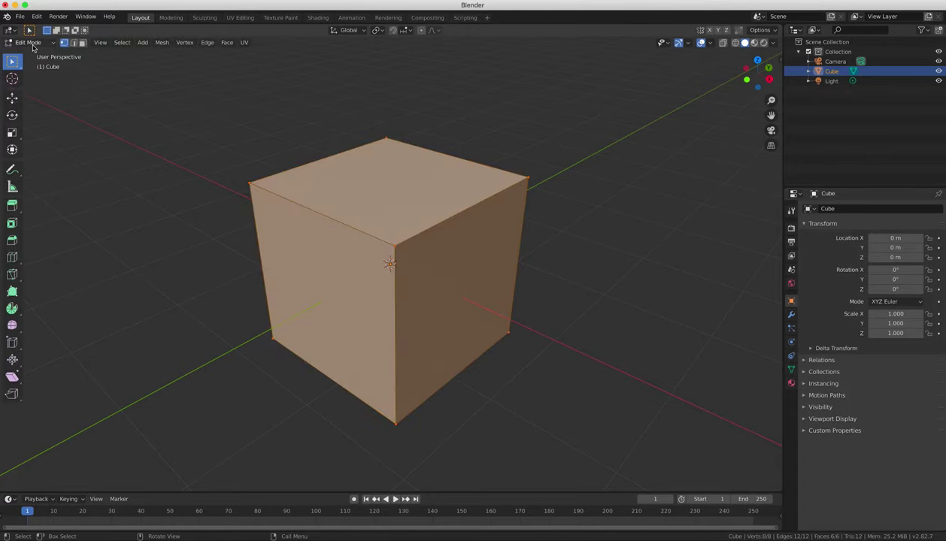
click(30, 43)
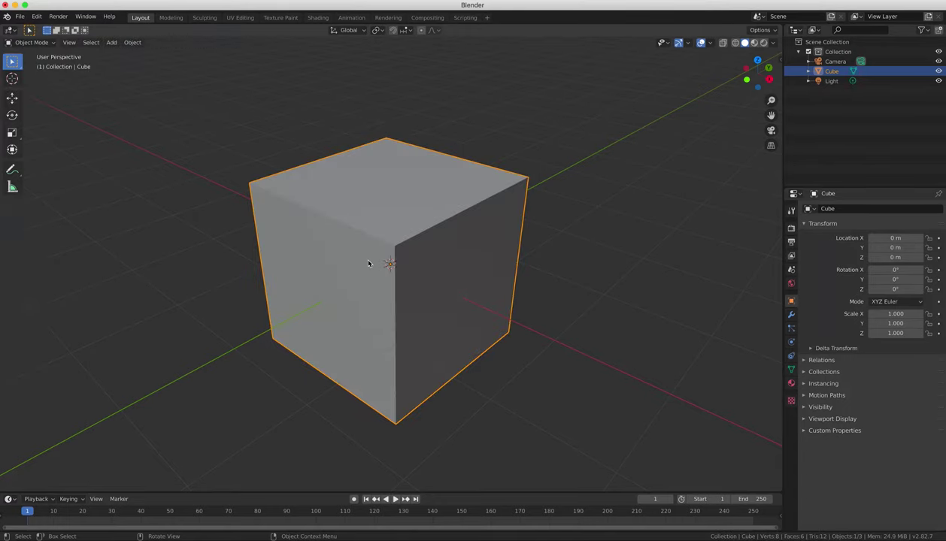
key(Tab)
key(Tab)
key(Tab)
key(Tab)
key(Tab)
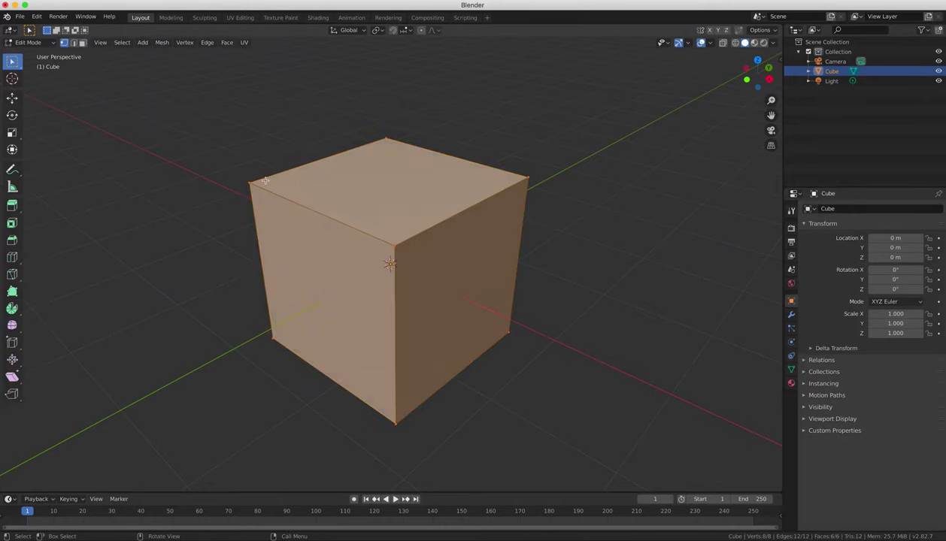
key(Tab)
Reselect the cube and start a grab move, then cancel it to keep the cube at the origin.
middle_drag(350, 209, 479, 223)
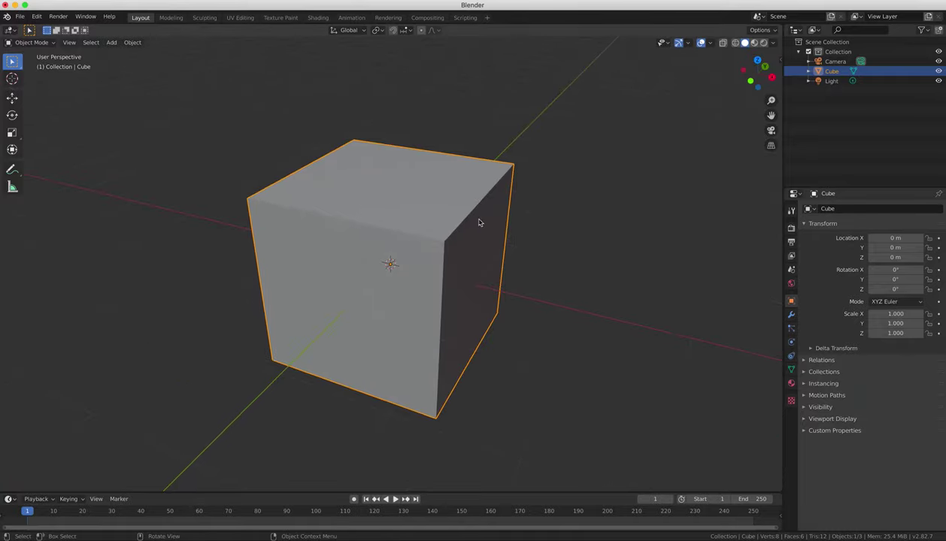
click(552, 229)
click(421, 205)
key(g)
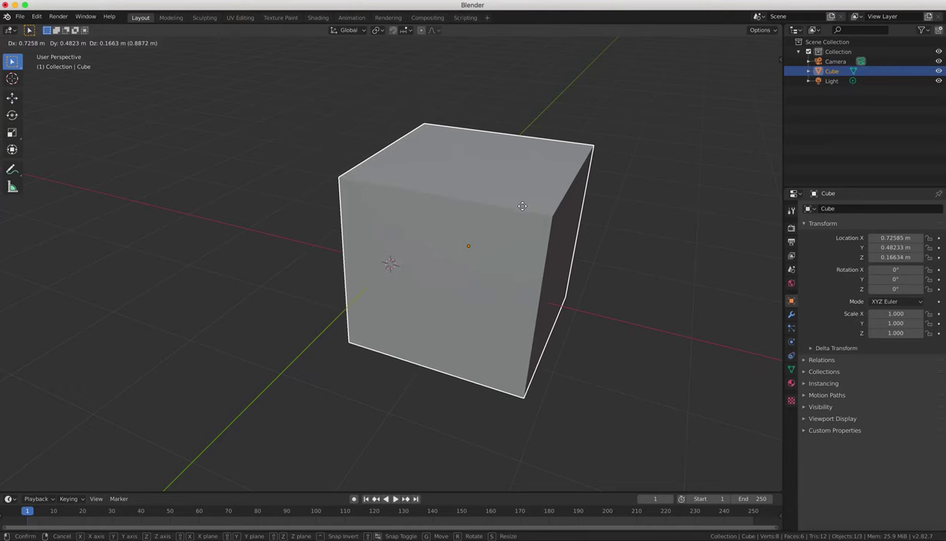
key(Escape)
In Edit Mode, select single vertices, then the cube's top-left and top-right edges.
key(Tab)
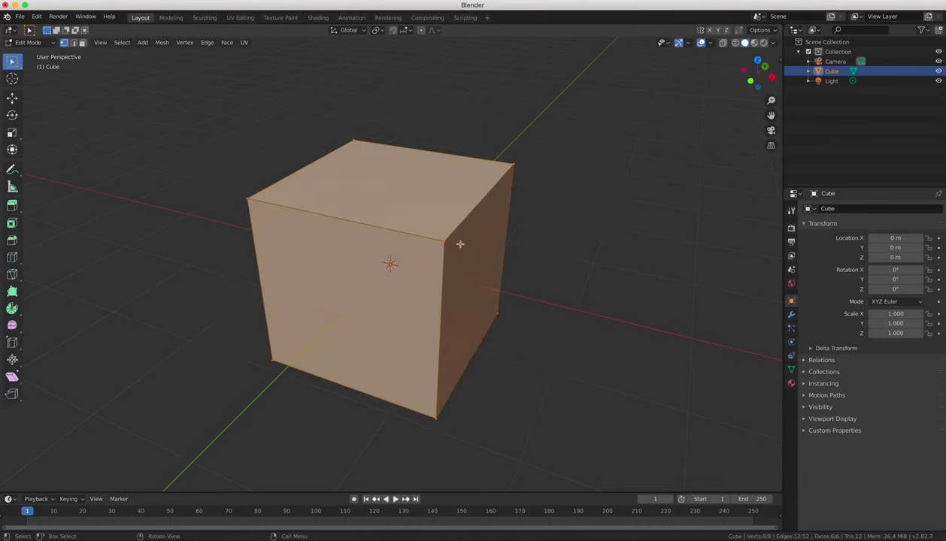
click(441, 242)
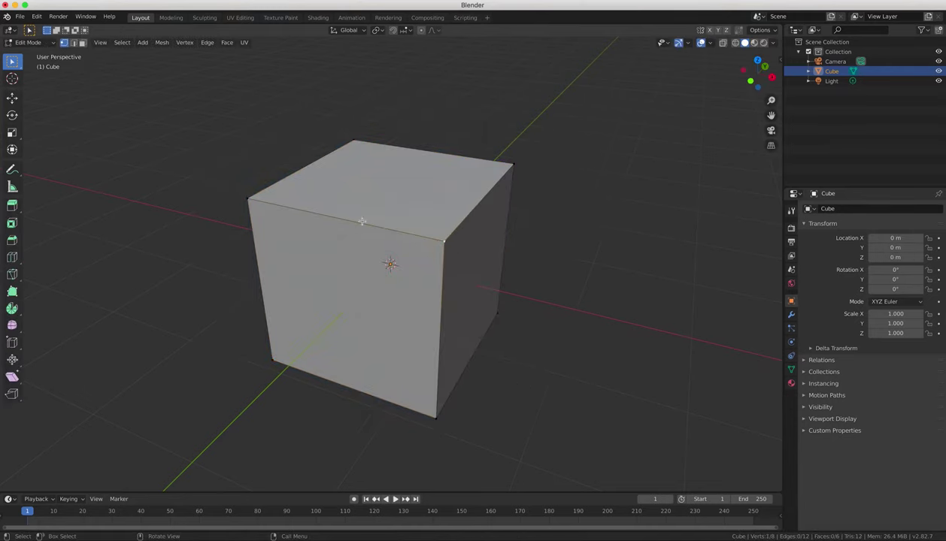
click(250, 199)
click(514, 166)
click(73, 42)
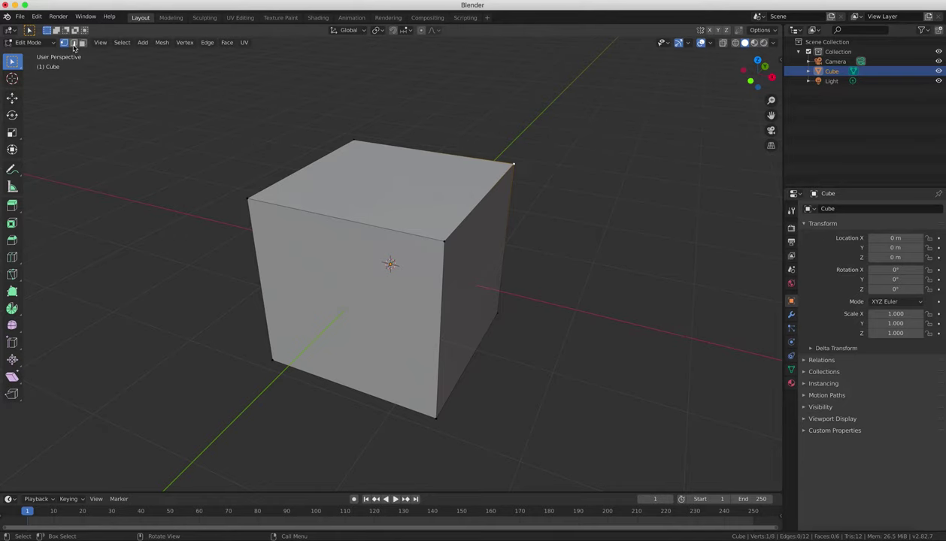
click(316, 217)
click(475, 205)
mouse_move(476, 205)
middle_down()
mouse_move(500, 246)
mouse_move(476, 173)
middle_up()
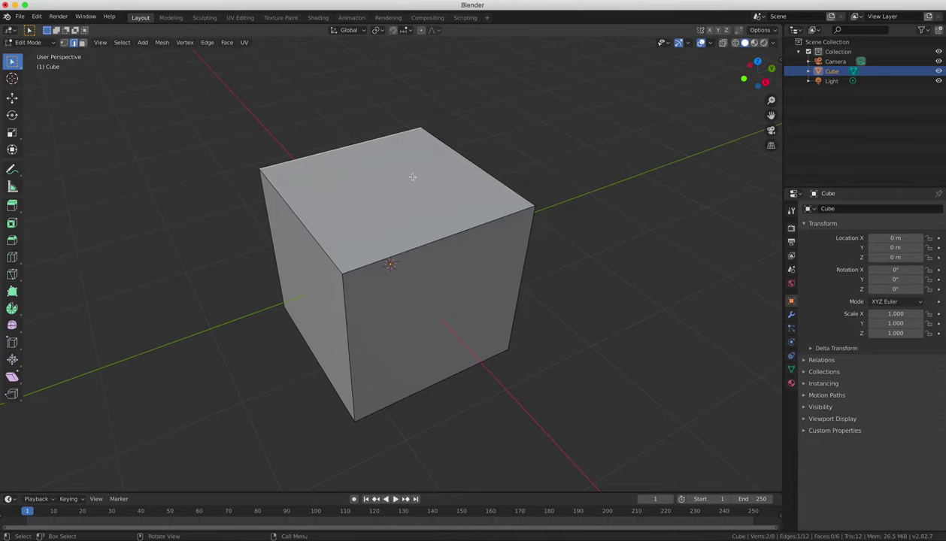
In face select mode, pick the cube's top face and then its front face.
click(82, 42)
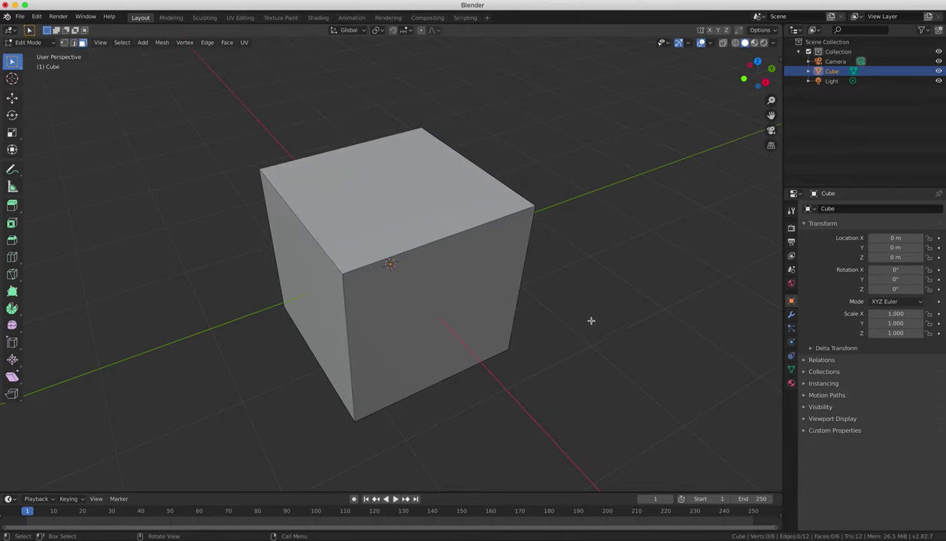
click(417, 226)
click(392, 308)
mouse_move(331, 309)
middle_down()
mouse_move(356, 284)
mouse_move(385, 345)
mouse_move(380, 286)
middle_up()
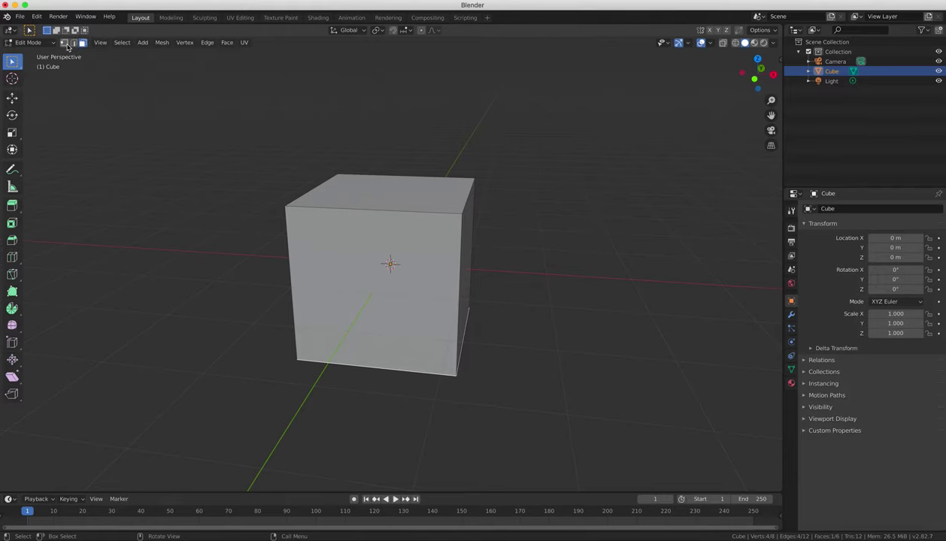
Return to Object Mode and switch to Front Orthographic view.
key(Tab)
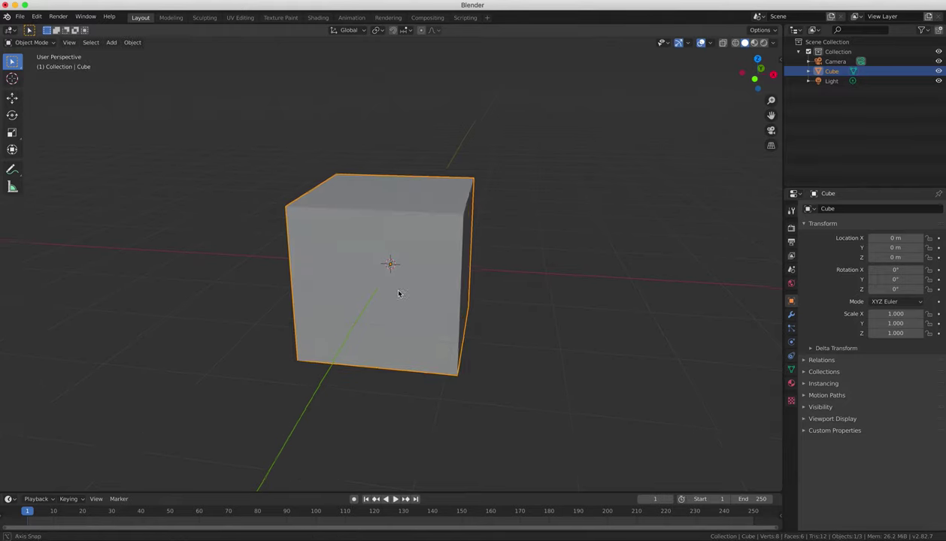
middle_drag(399, 294, 454, 298)
scroll(451, 298, down, 5)
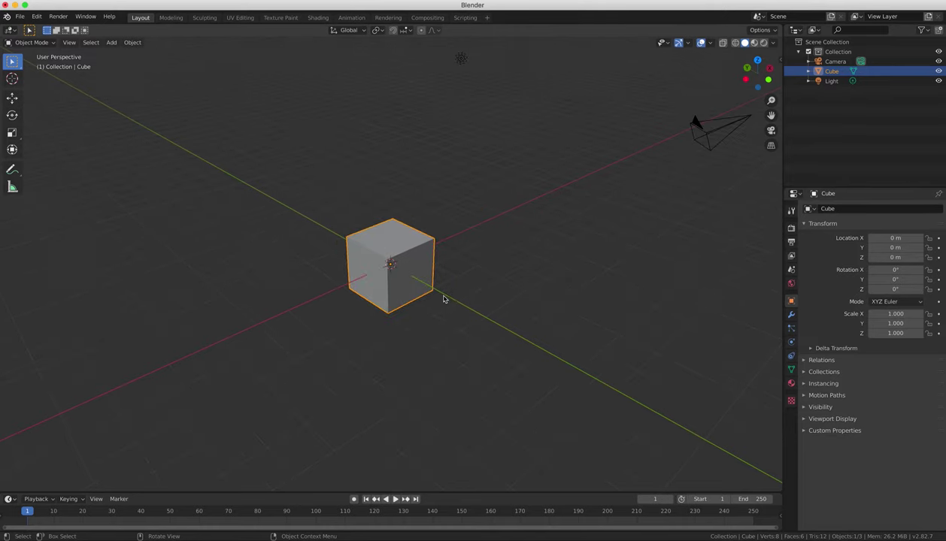
key(KP_1)
Delete the cube and add a new cube at the origin.
key(x)
click(397, 265)
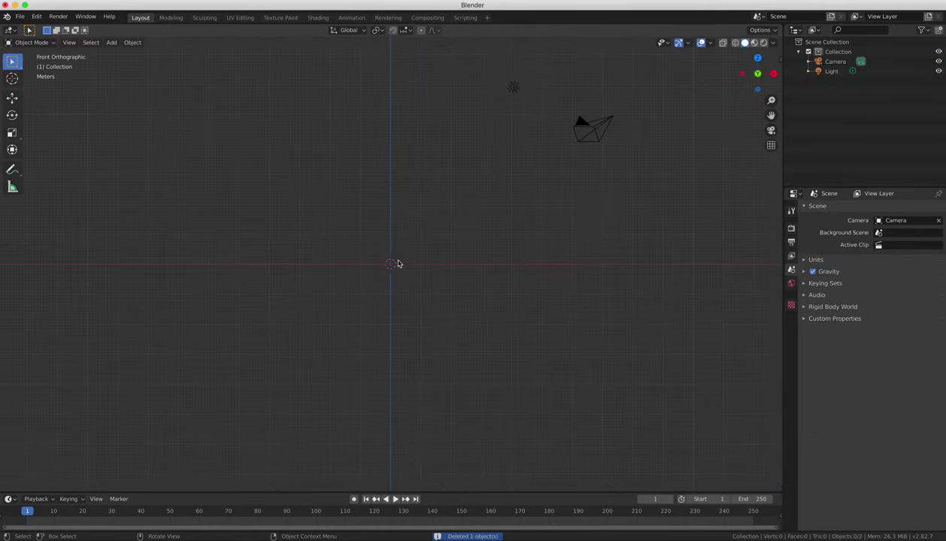
key(shift+a)
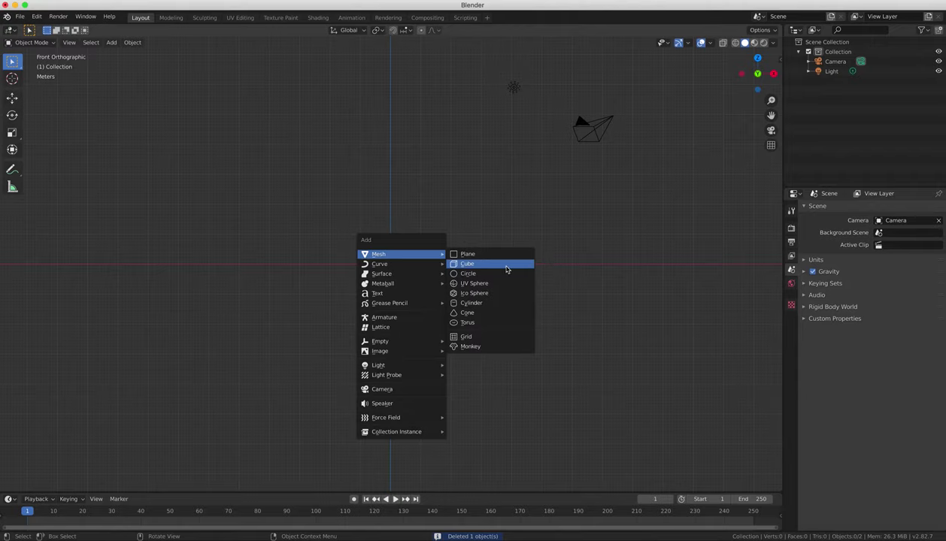
click(498, 264)
Orbit around the new cube, then return to the Numpad 1 front view.
scroll(383, 259, up, 5)
mouse_move(383, 259)
middle_down()
mouse_move(665, 268)
mouse_move(506, 247)
middle_up()
mouse_move(457, 264)
middle_down()
mouse_move(614, 295)
mouse_move(416, 282)
mouse_move(579, 305)
mouse_move(591, 281)
middle_up()
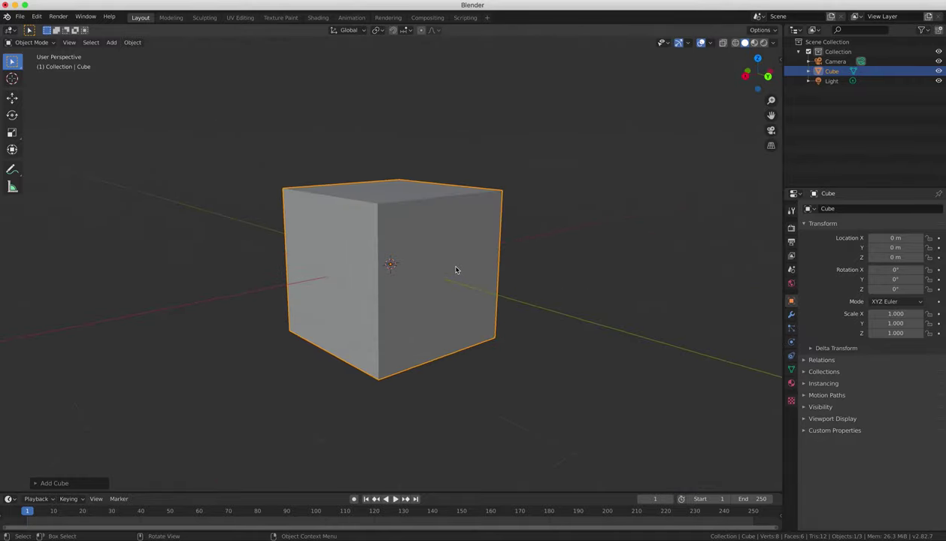
mouse_move(456, 269)
middle_down()
mouse_move(358, 273)
mouse_move(357, 290)
middle_up()
middle_drag(431, 290, 429, 290)
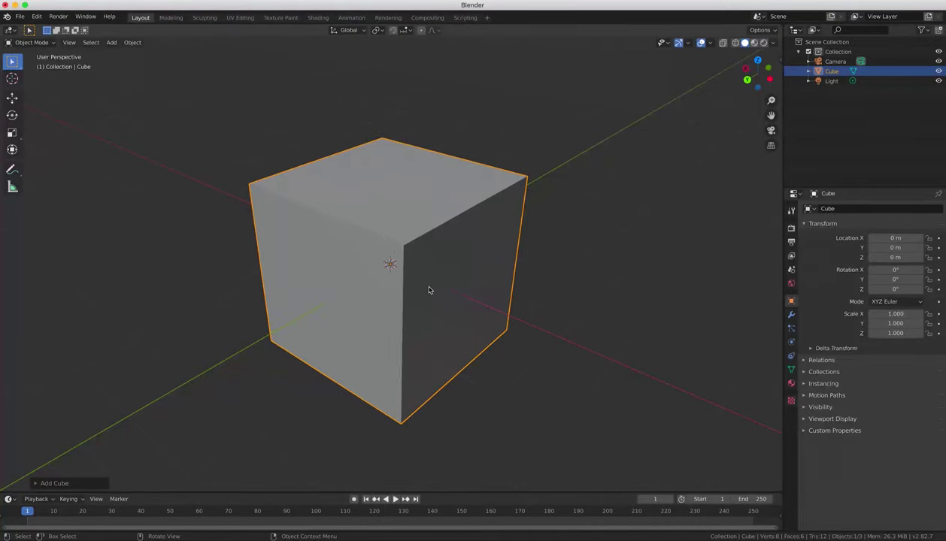
key(KP_1)
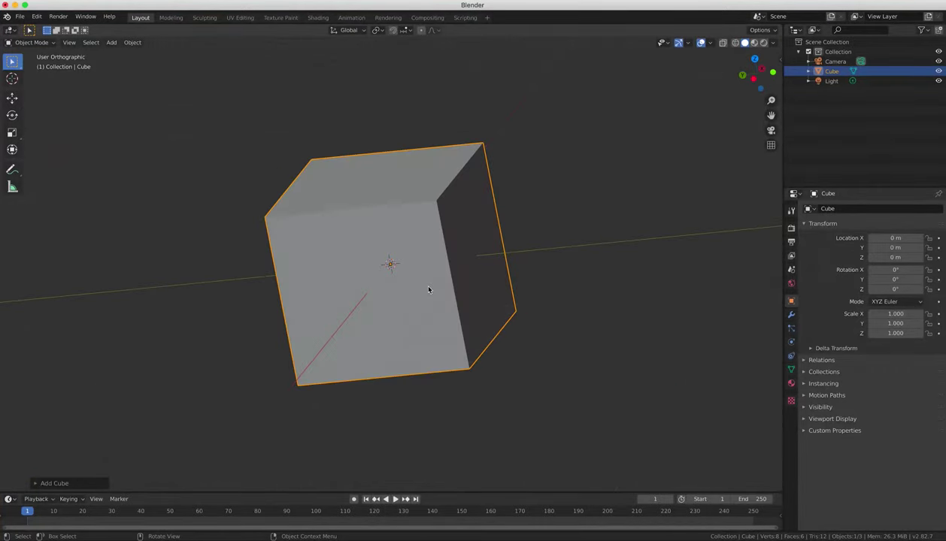
Reselect the cube, enter Edit Mode and cycle through vertex, edge and face select.
click(616, 269)
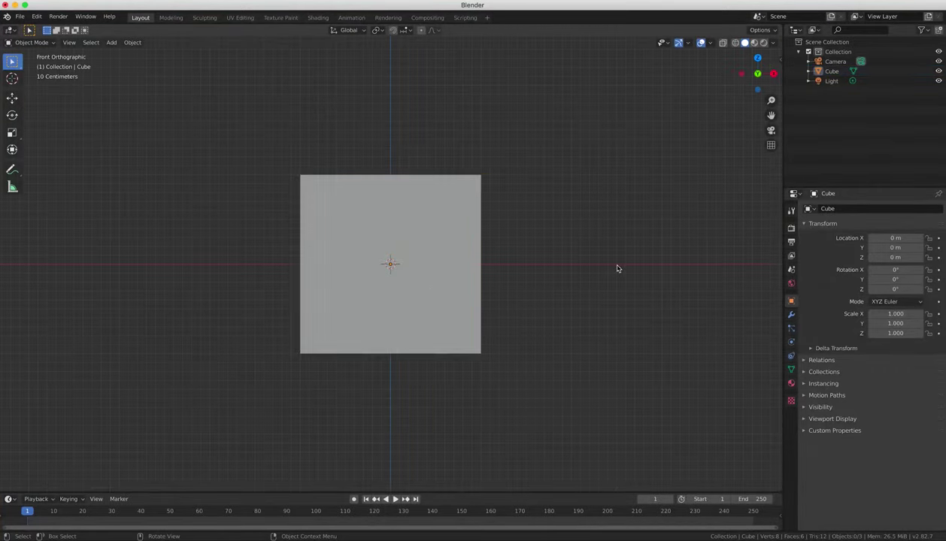
click(414, 225)
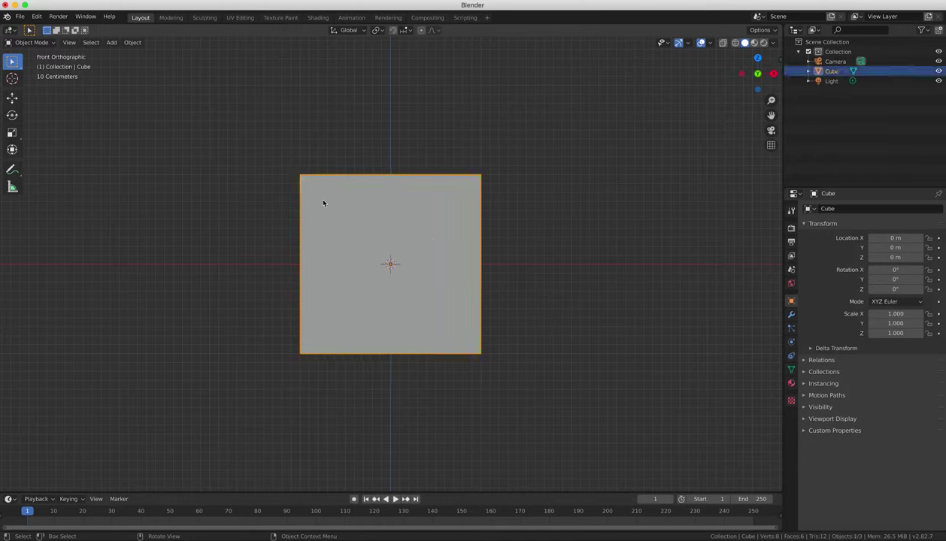
key(Tab)
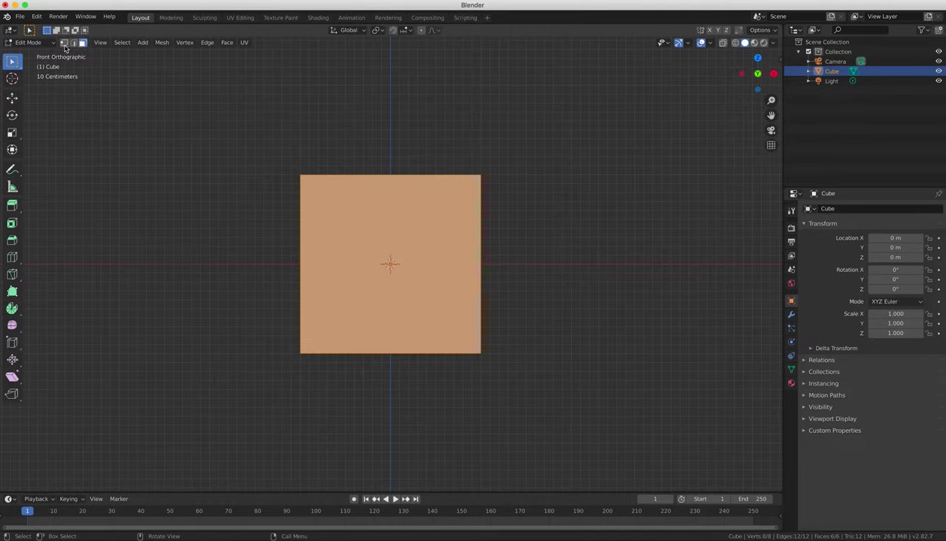
click(64, 45)
click(73, 43)
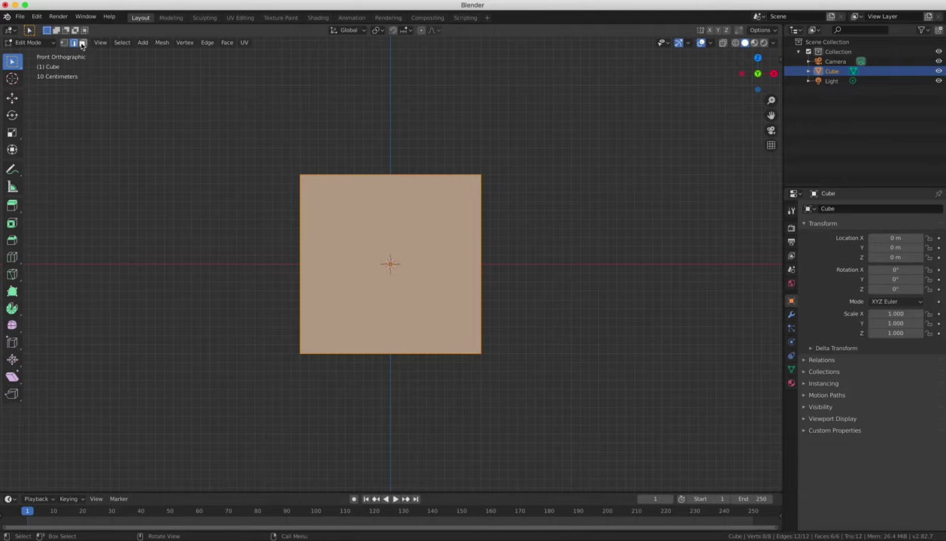
click(82, 44)
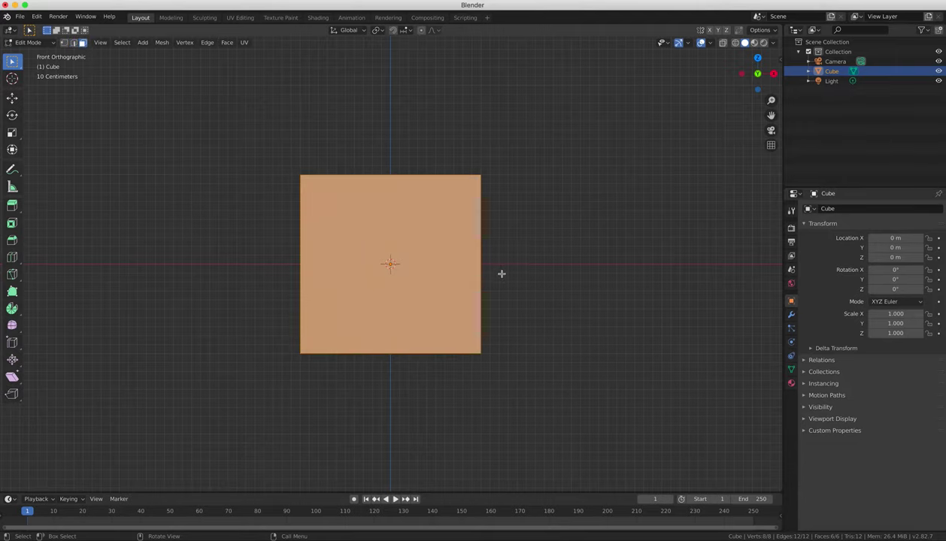
middle_drag(501, 273, 385, 225)
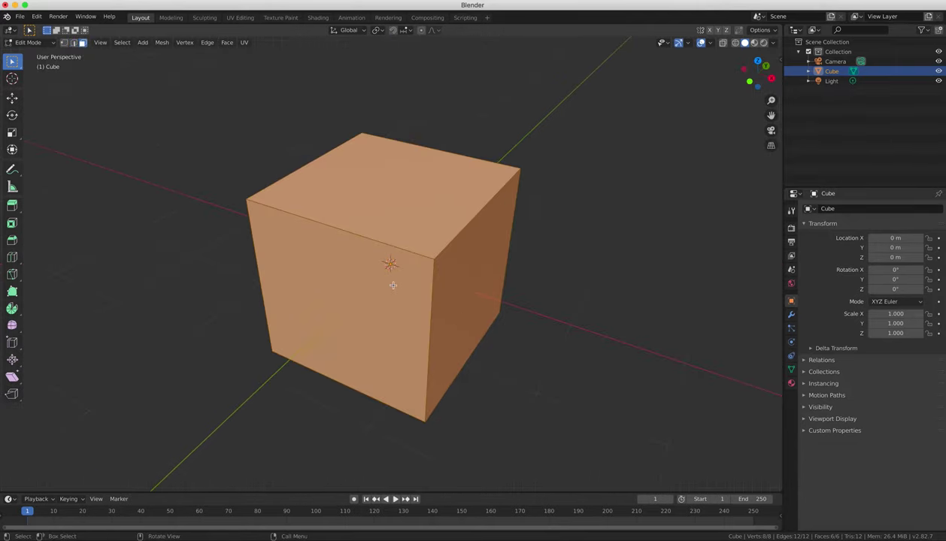
Extrude the cube's front face outward to lengthen it.
click(392, 285)
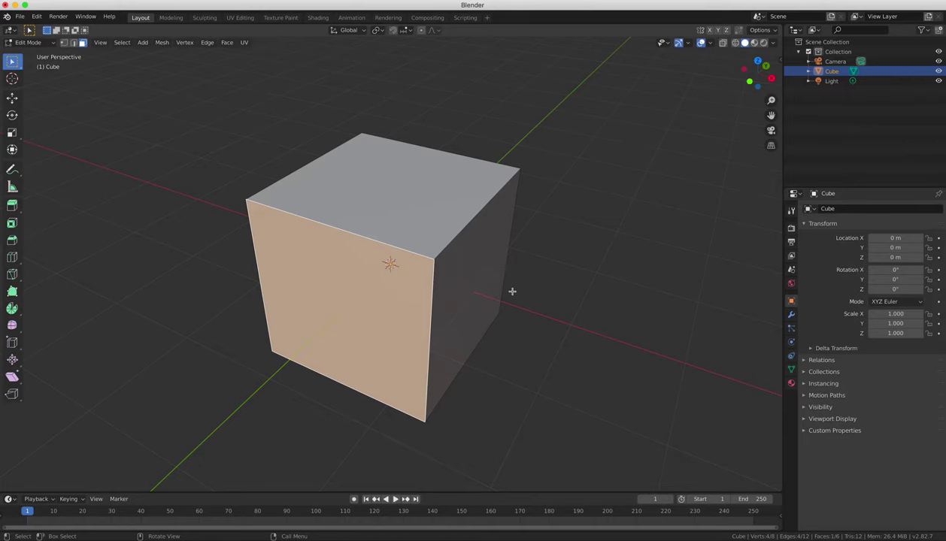
scroll(451, 304, down, 3)
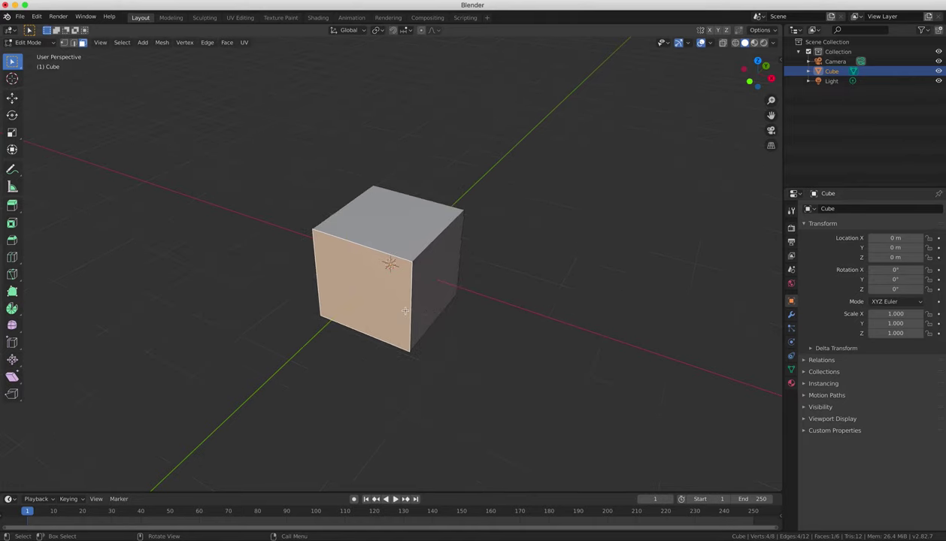
key(e)
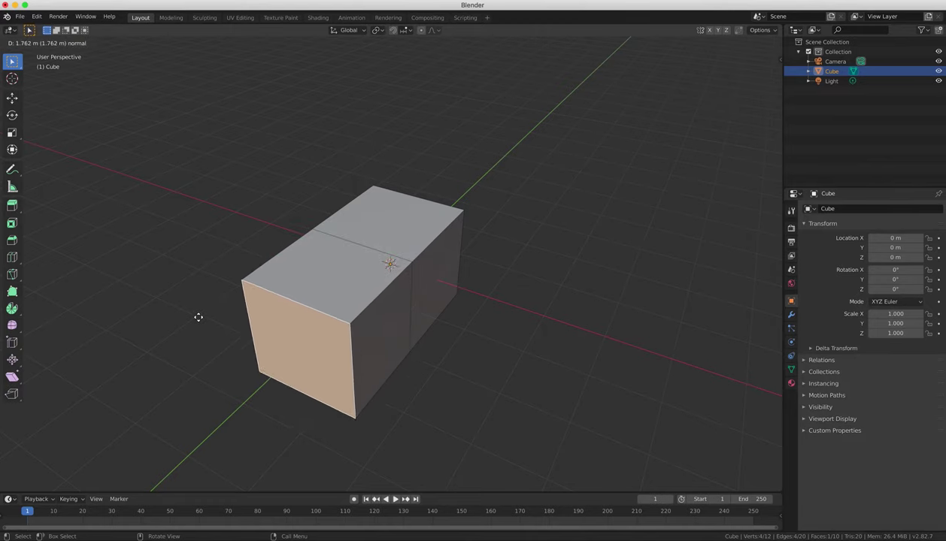
click(201, 315)
scroll(467, 364, down, 2)
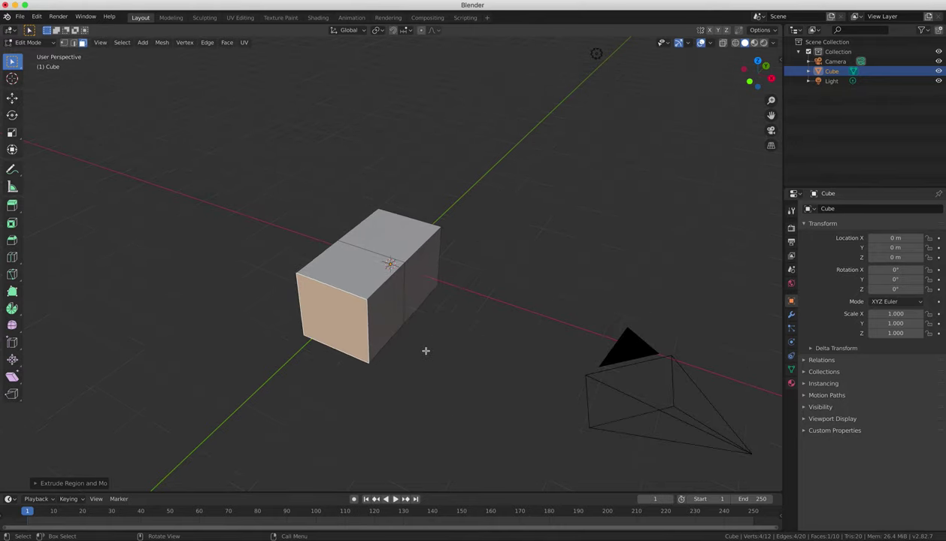
mouse_move(426, 351)
middle_down()
mouse_move(533, 355)
mouse_move(452, 202)
middle_up()
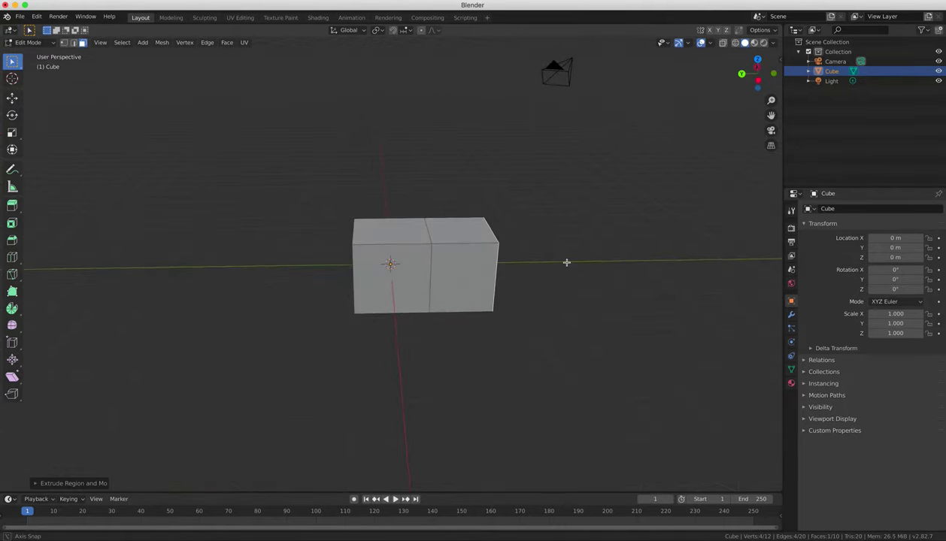
Extrude the top face of the extended end upward.
middle_drag(566, 262, 466, 252)
click(446, 241)
key(e)
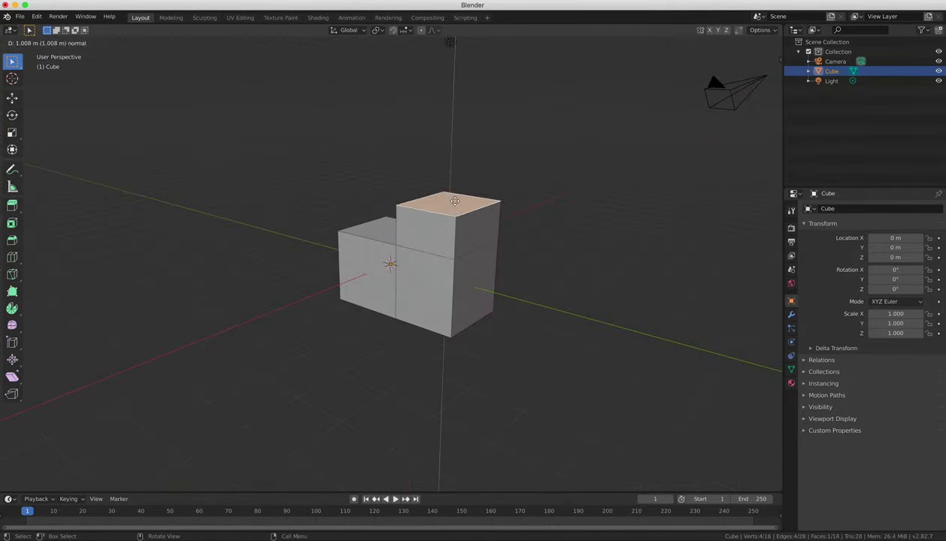
click(448, 171)
mouse_move(451, 180)
middle_down()
mouse_move(515, 245)
mouse_move(469, 270)
middle_up()
Extrude a lower face downward and a middle face rightward, completing the cross shape.
click(469, 270)
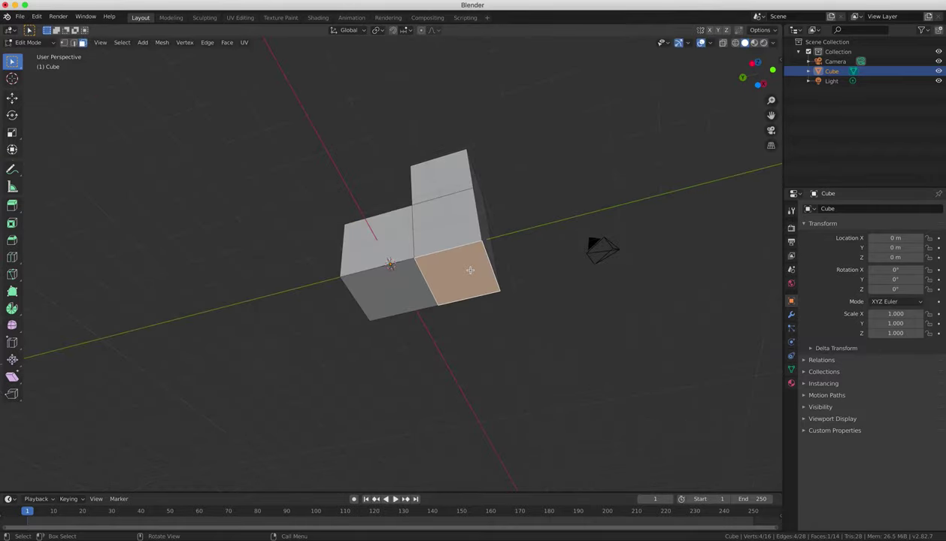
key(e)
click(464, 332)
middle_drag(465, 331, 470, 291)
click(452, 258)
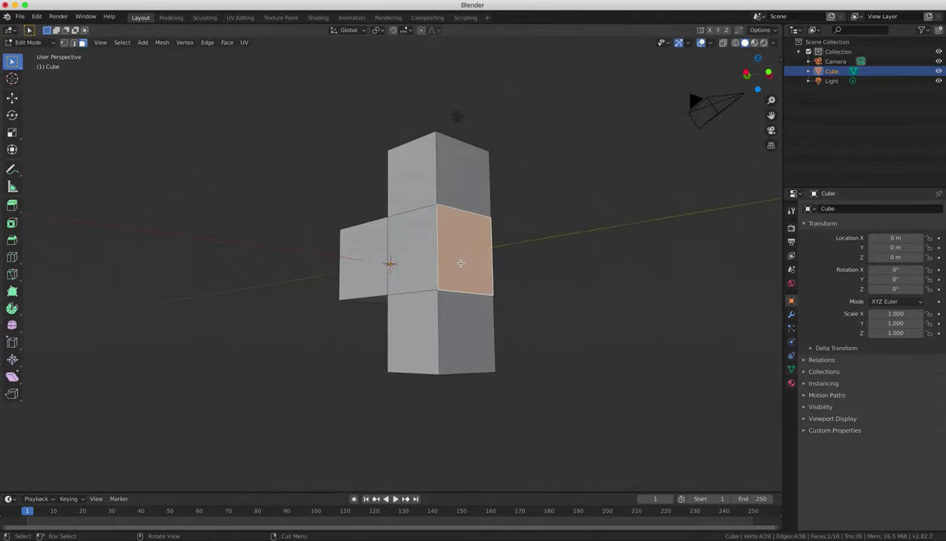
key(e)
click(524, 263)
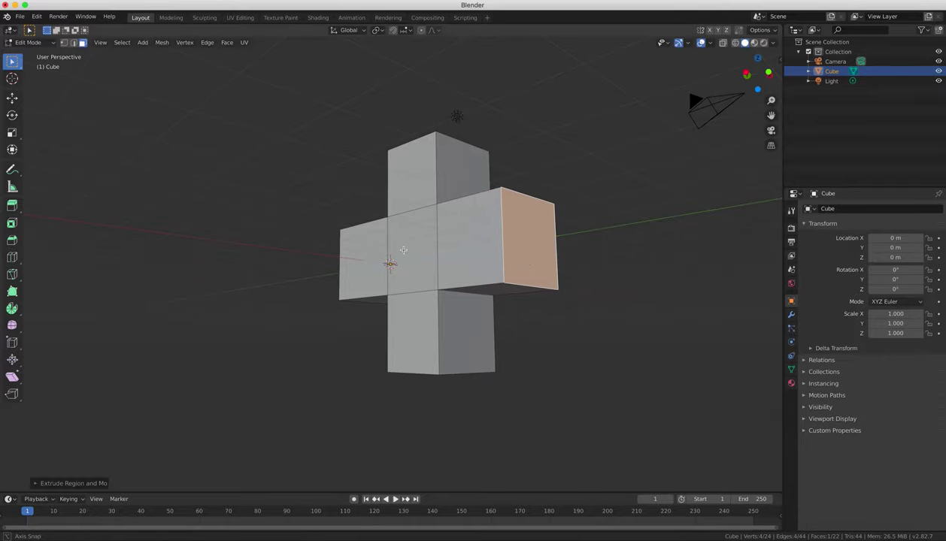
mouse_move(525, 263)
middle_down()
mouse_move(553, 143)
mouse_move(584, 298)
mouse_move(291, 283)
mouse_move(351, 256)
middle_up()
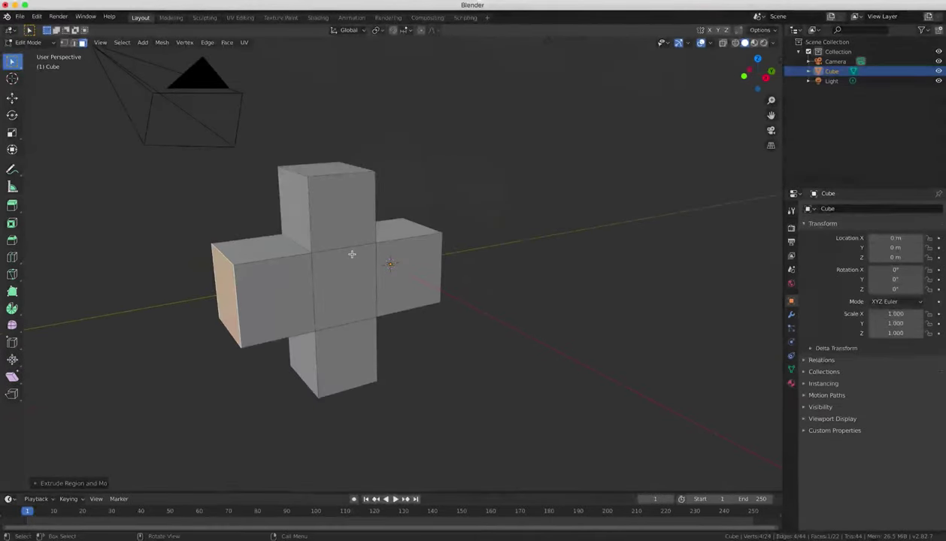
Exit Edit Mode, delete the cross-shaped mesh and add a fresh cube at the origin.
key(Tab)
key(x)
click(351, 256)
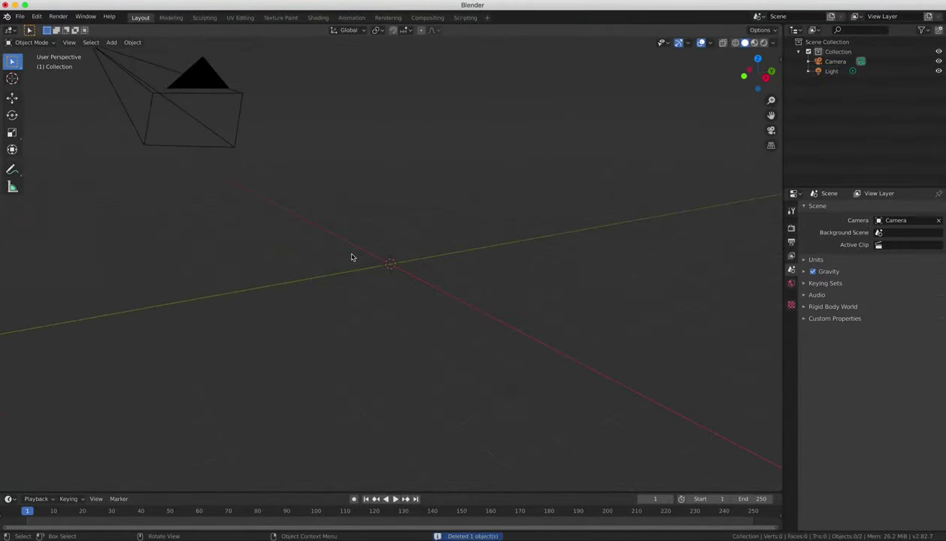
key(shift+a)
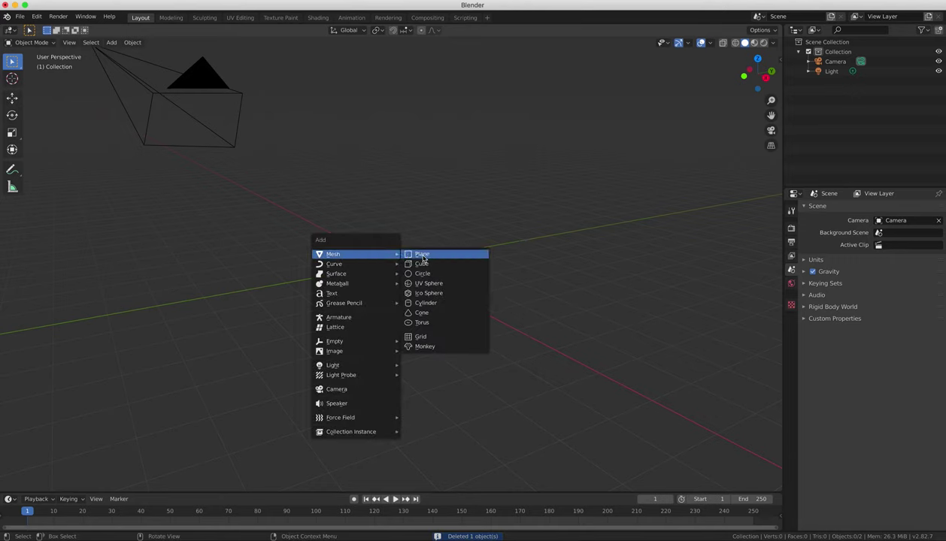
click(421, 264)
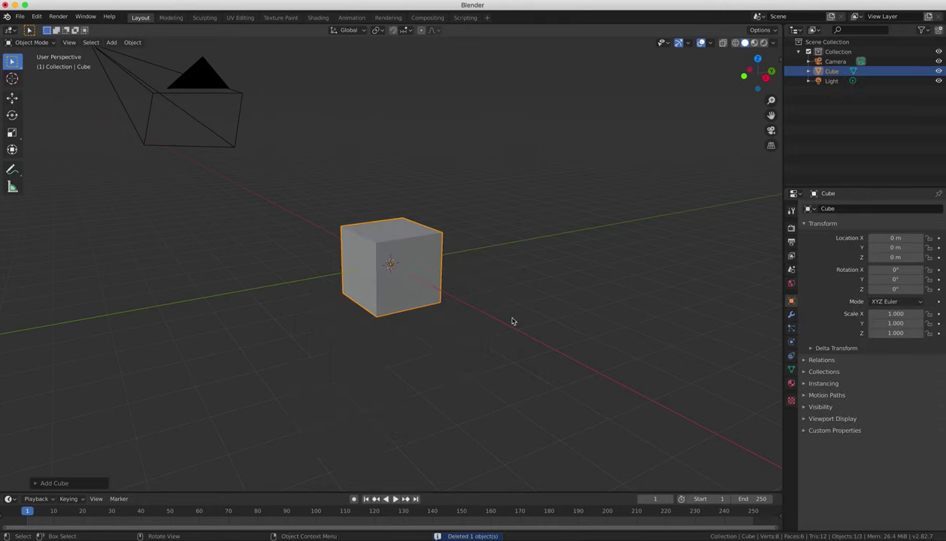
Enter Edit Mode and extrude the new cube's front-right face outward.
key(Tab)
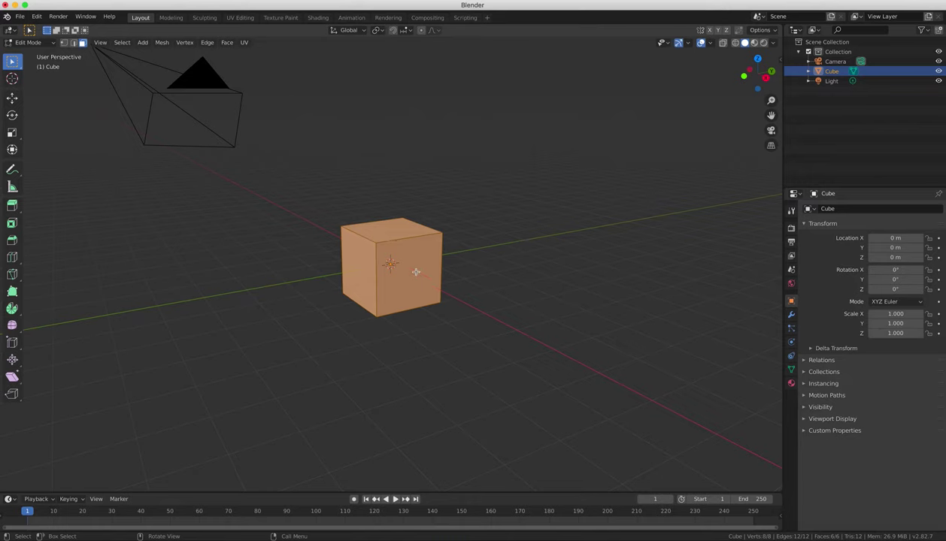
click(424, 291)
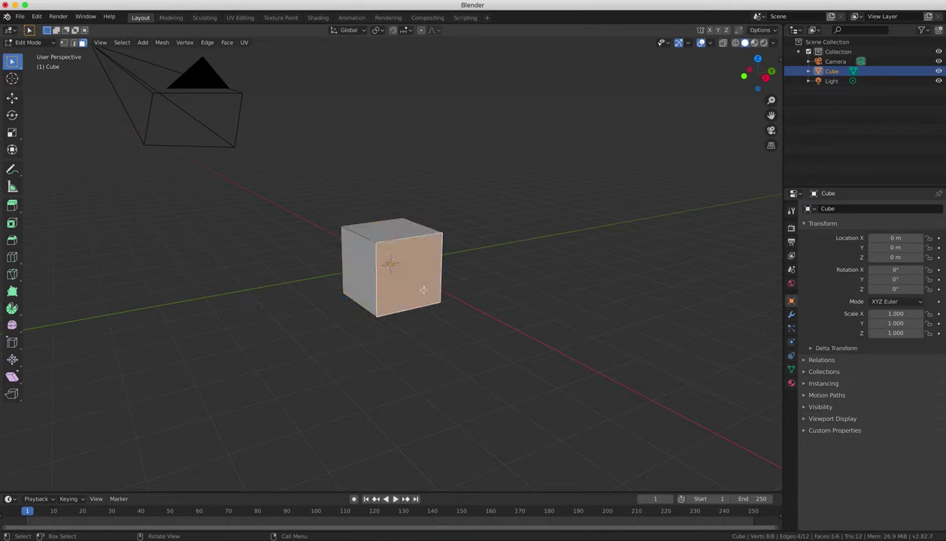
key(e)
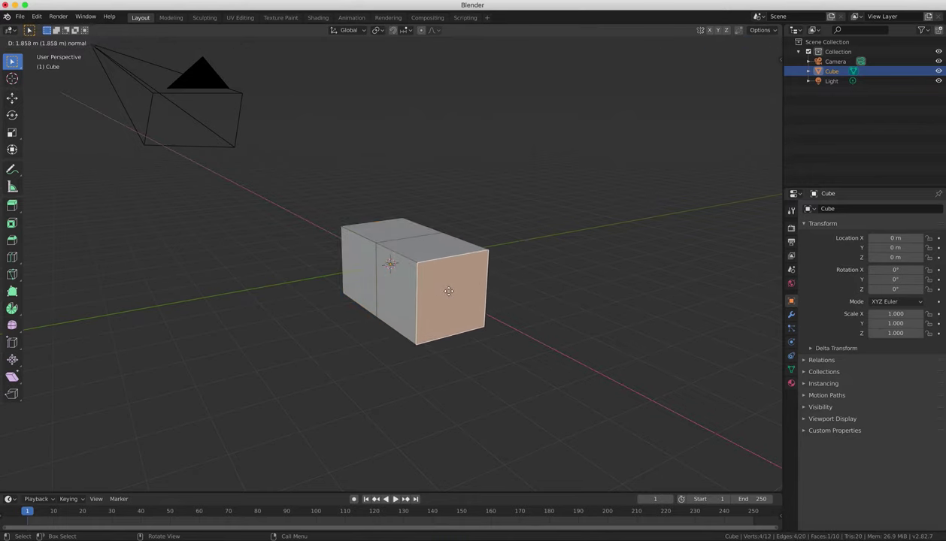
click(448, 292)
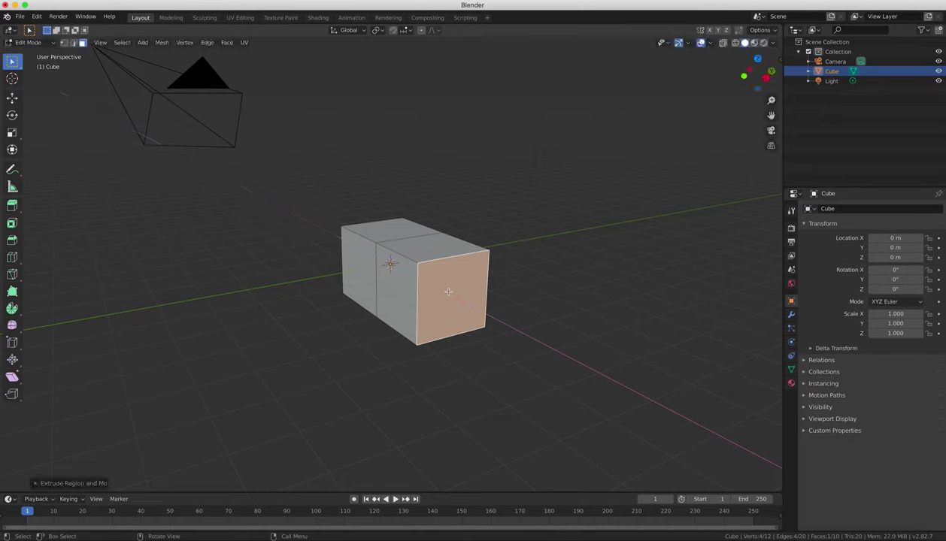
Enable X-ray and select each face in turn, including the hidden inner one, ending on the right half's top.
key(alt+a)
click(734, 43)
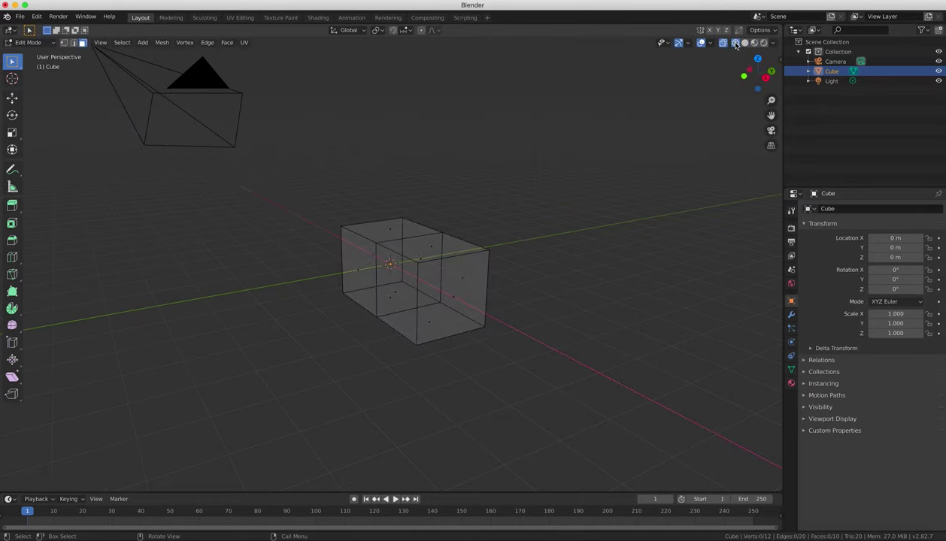
mouse_move(594, 213)
middle_down()
mouse_move(473, 251)
mouse_move(567, 243)
mouse_move(423, 285)
middle_up()
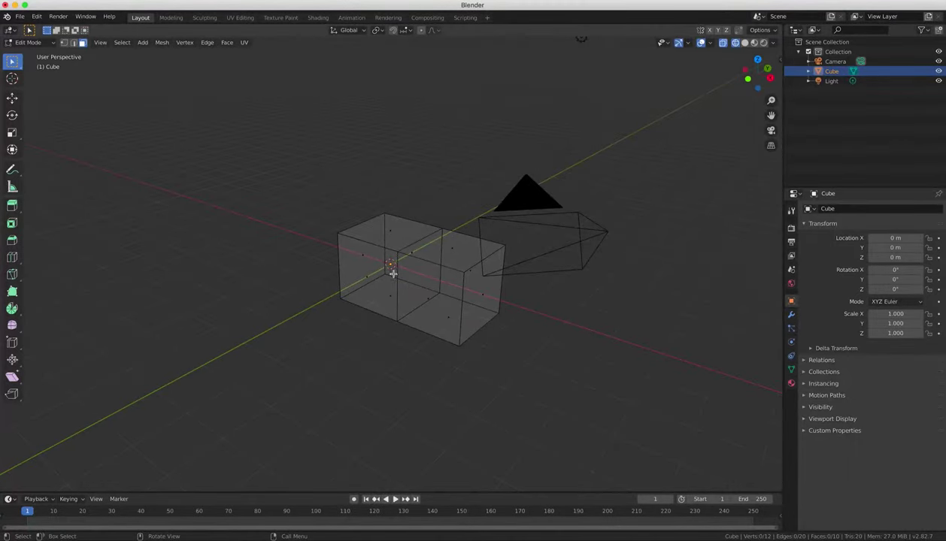
click(410, 276)
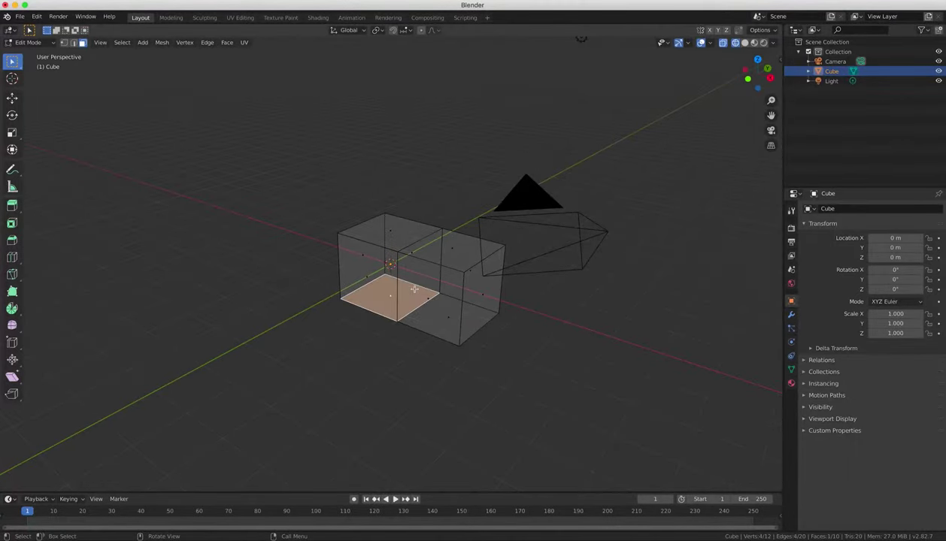
click(426, 291)
click(417, 240)
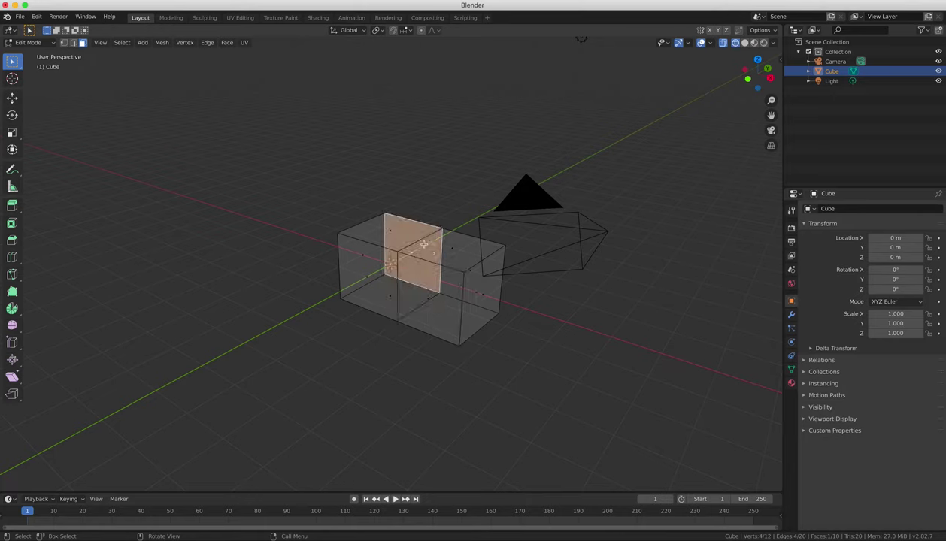
click(360, 271)
click(480, 297)
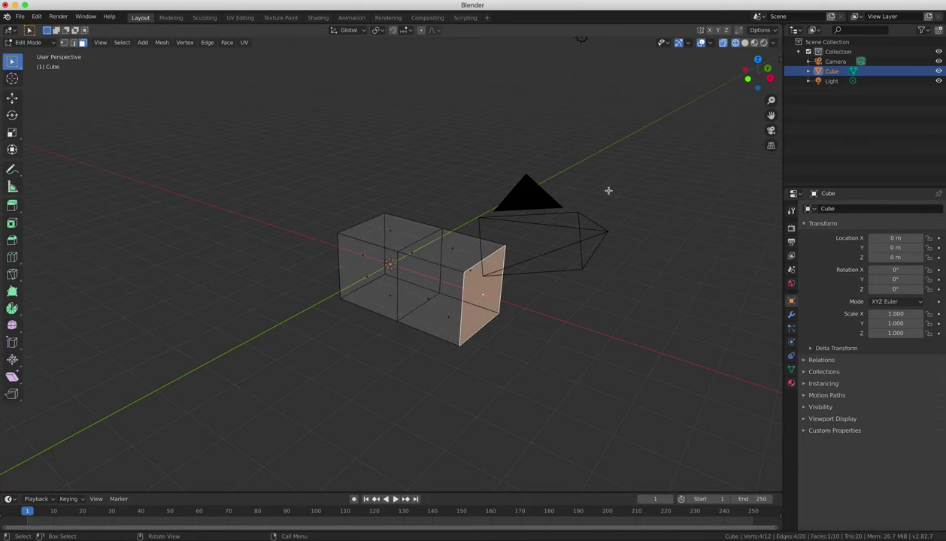
click(455, 258)
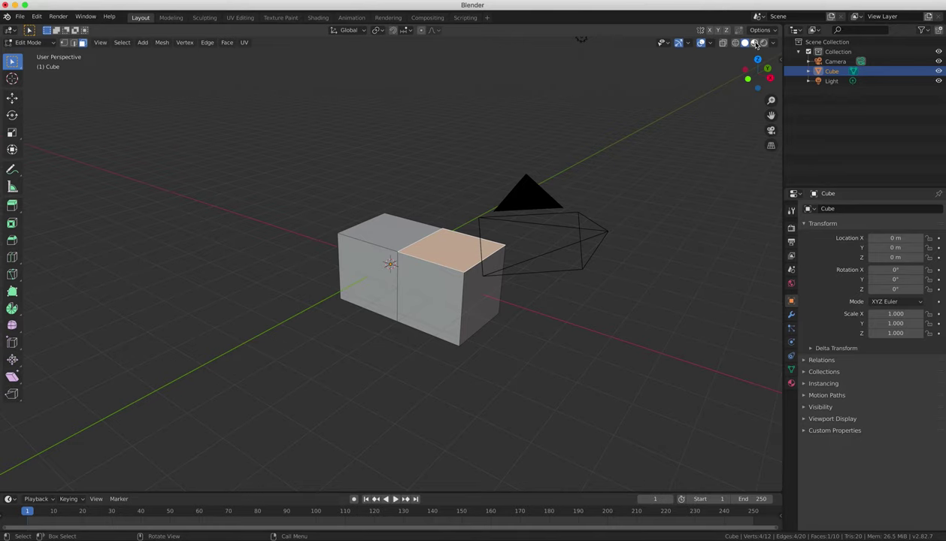
Switch to Material Preview and extrude the block's end face into a third section.
click(754, 42)
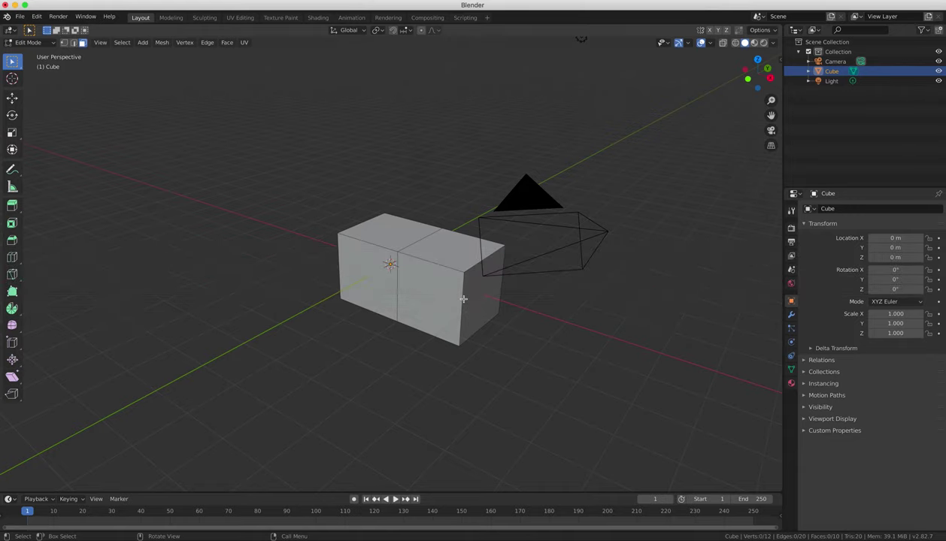
middle_drag(465, 298, 470, 293)
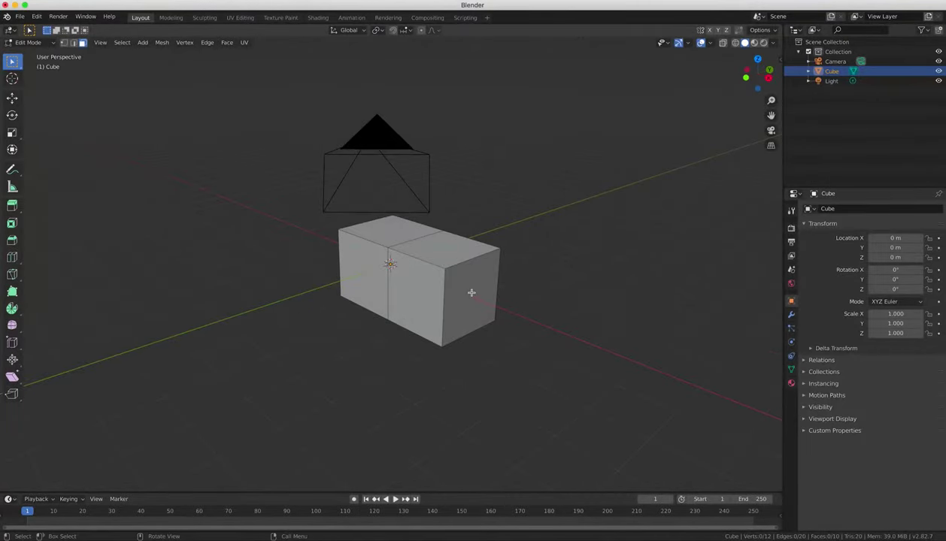
click(471, 293)
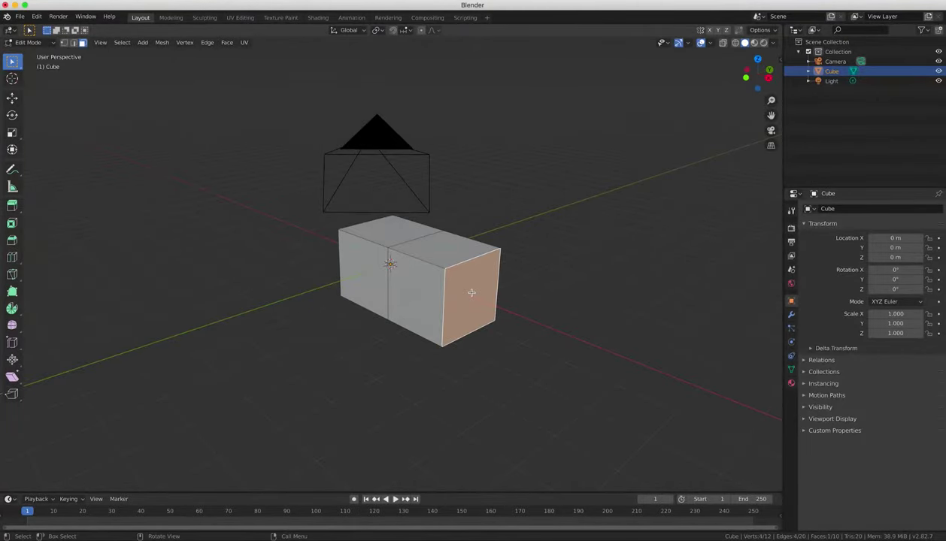
key(e)
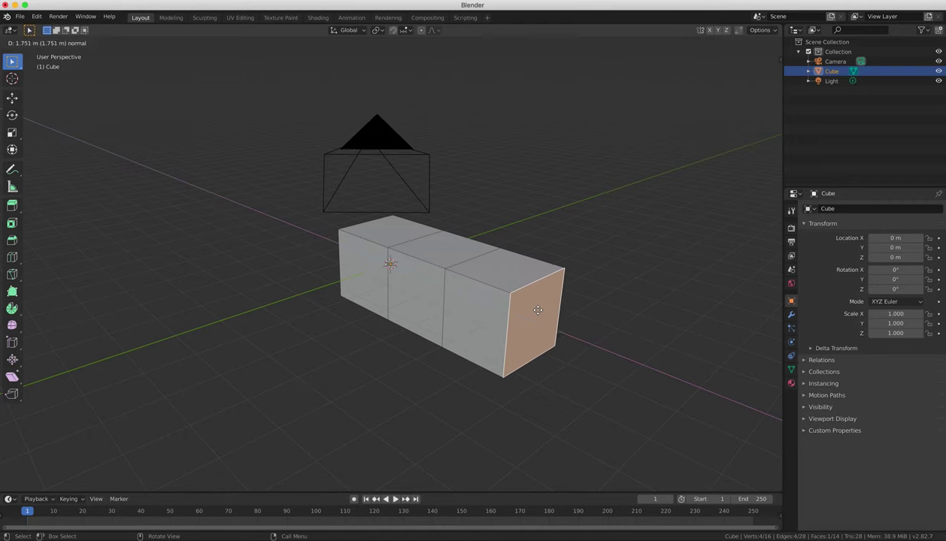
click(529, 282)
Select the top faces, then select the left and right front faces together instead.
click(509, 273)
shift+click(414, 234)
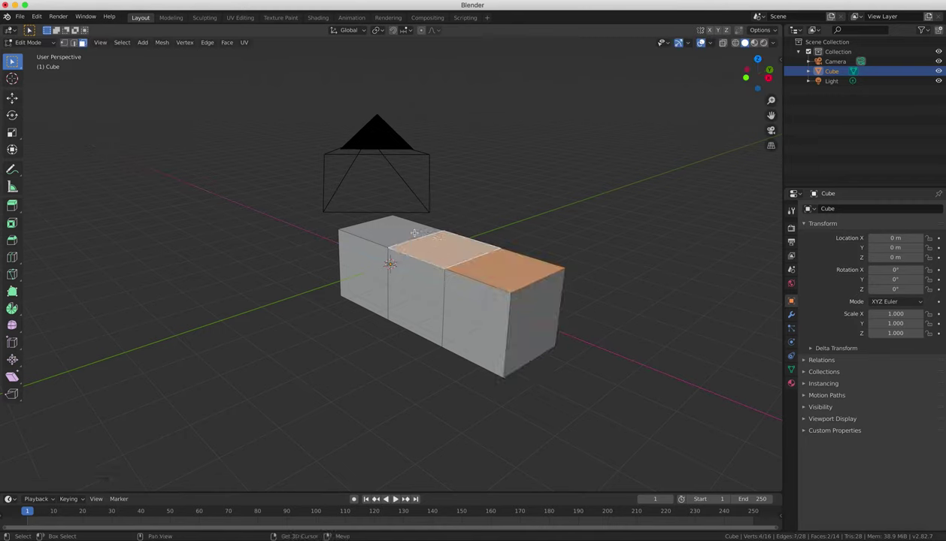
shift+click(384, 228)
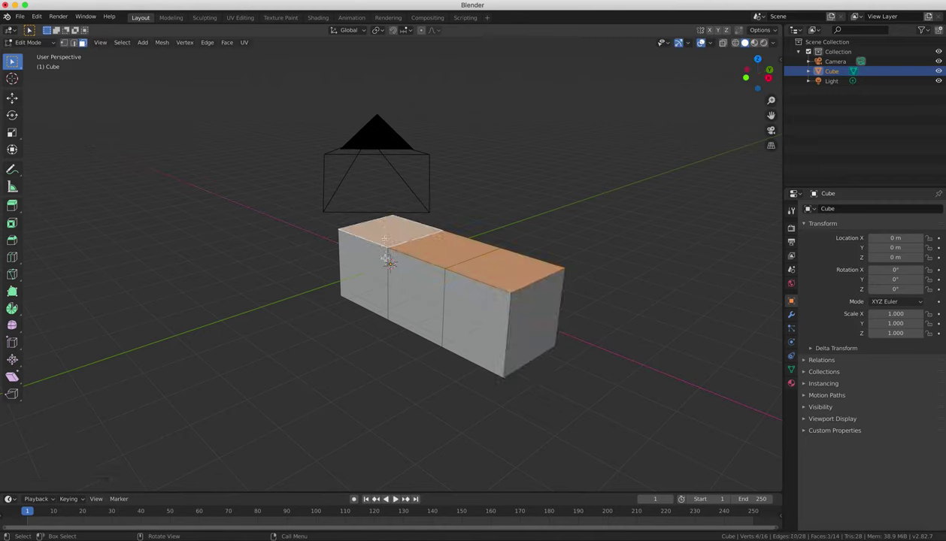
click(376, 271)
shift+click(454, 304)
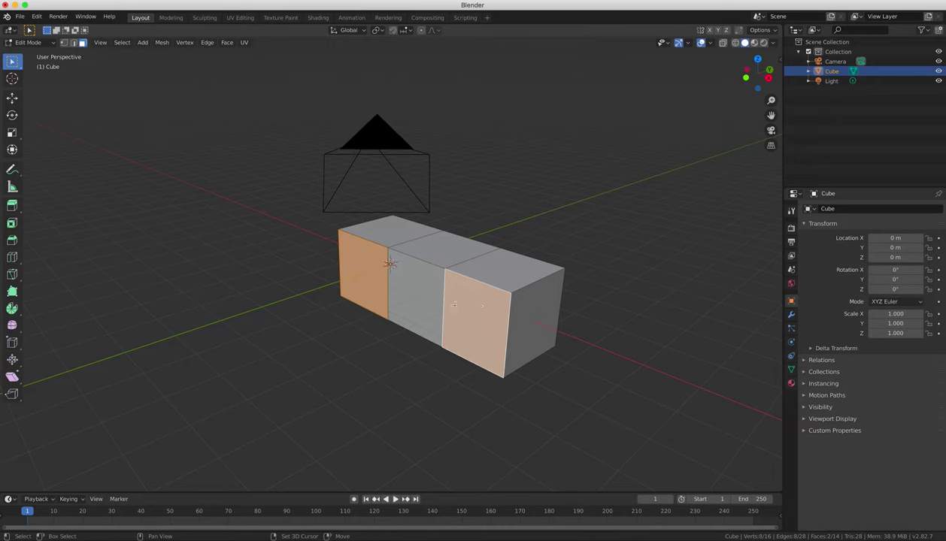
Add the middle front face and extrude all three front faces outward twice into a wide slab.
shift+click(402, 286)
scroll(449, 298, down, 3)
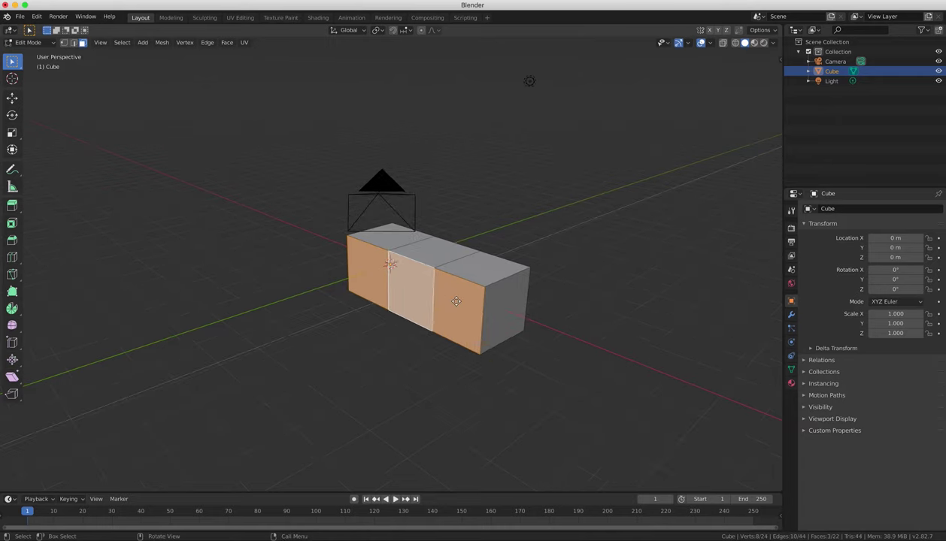
key(e)
click(403, 327)
key(e)
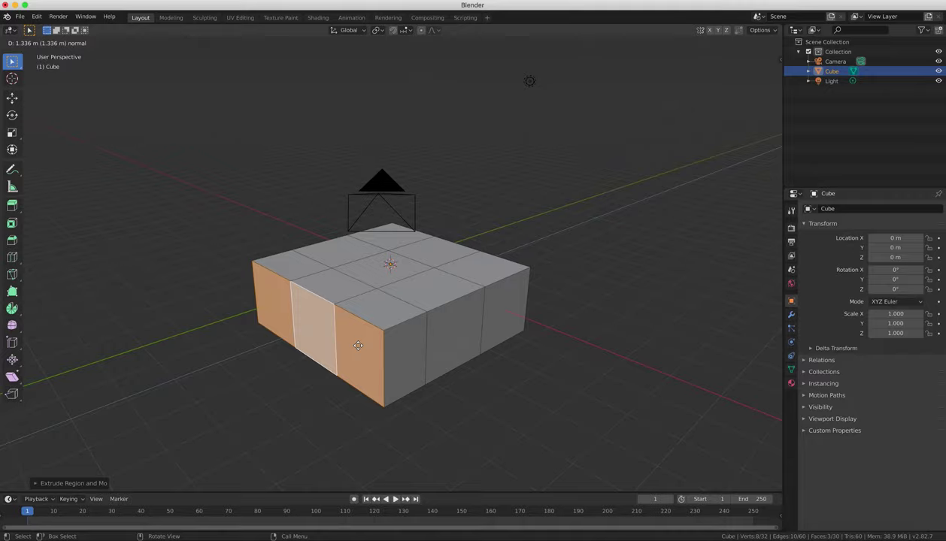
click(344, 350)
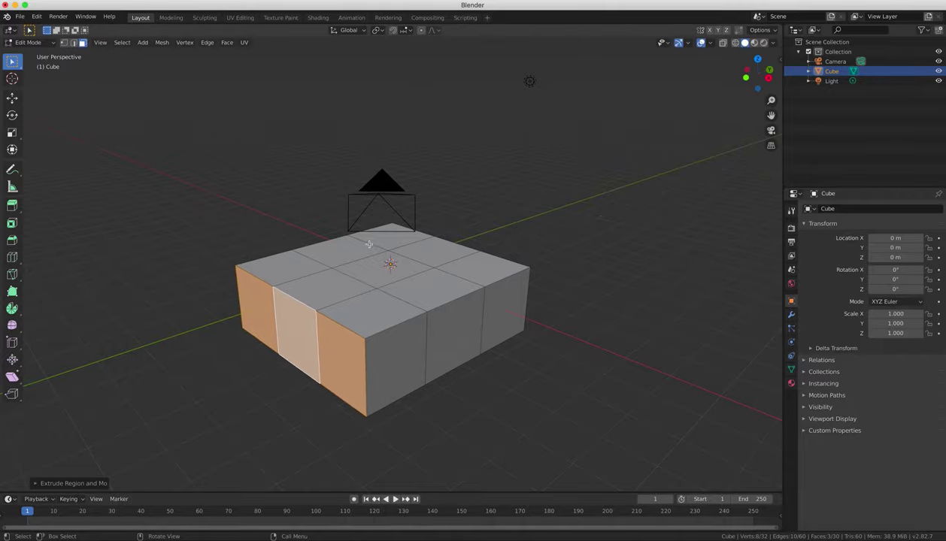
mouse_move(343, 351)
middle_down()
mouse_move(348, 211)
mouse_move(463, 307)
middle_up()
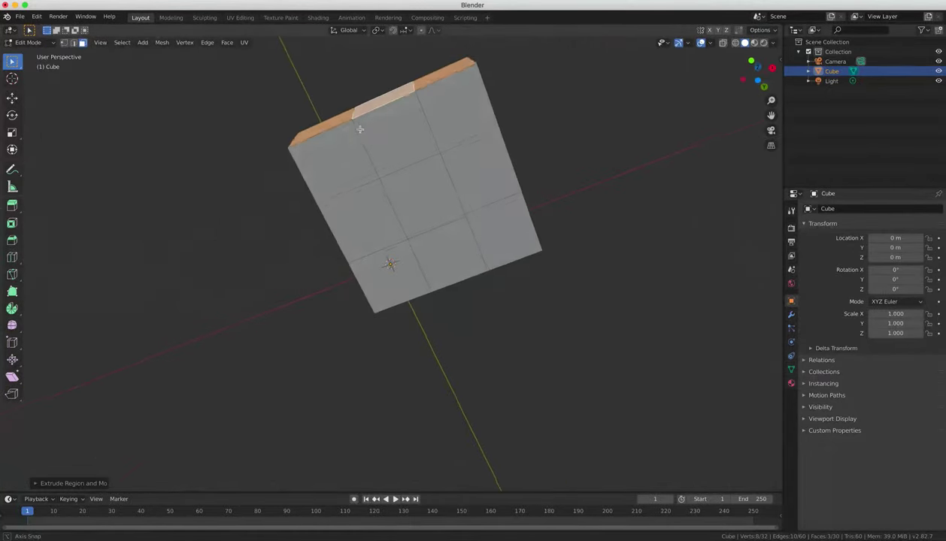
In top view, click through the slab's nine top faces one at a time.
key(KP_7)
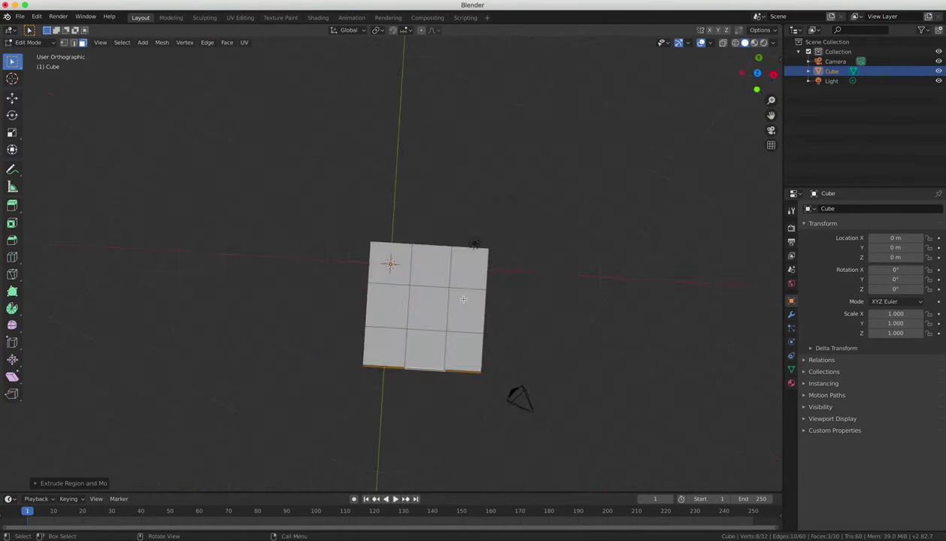
click(406, 267)
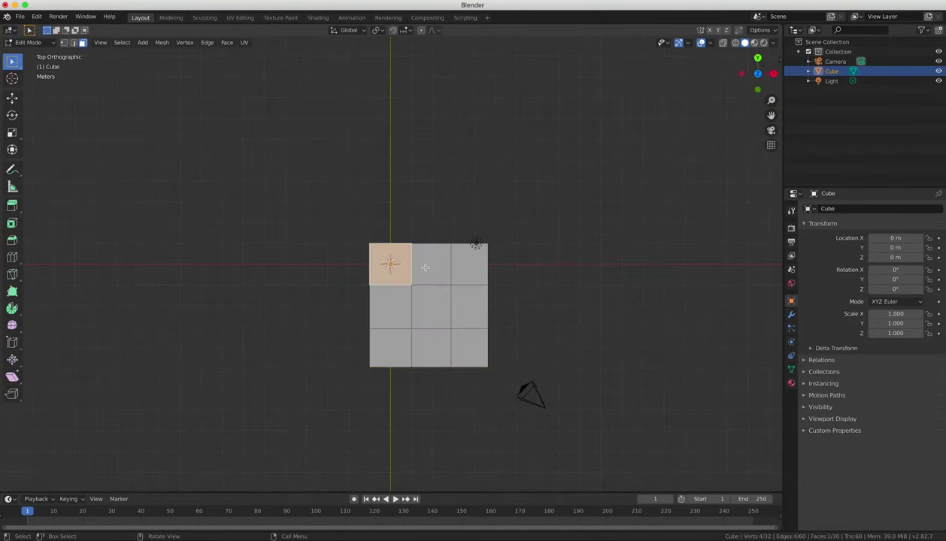
click(425, 267)
click(478, 275)
click(387, 308)
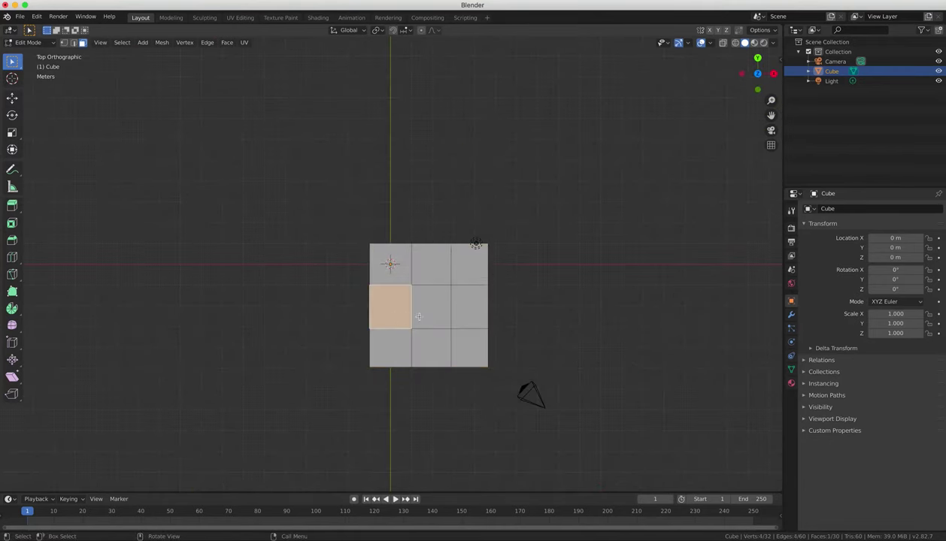
click(430, 308)
click(470, 313)
click(382, 346)
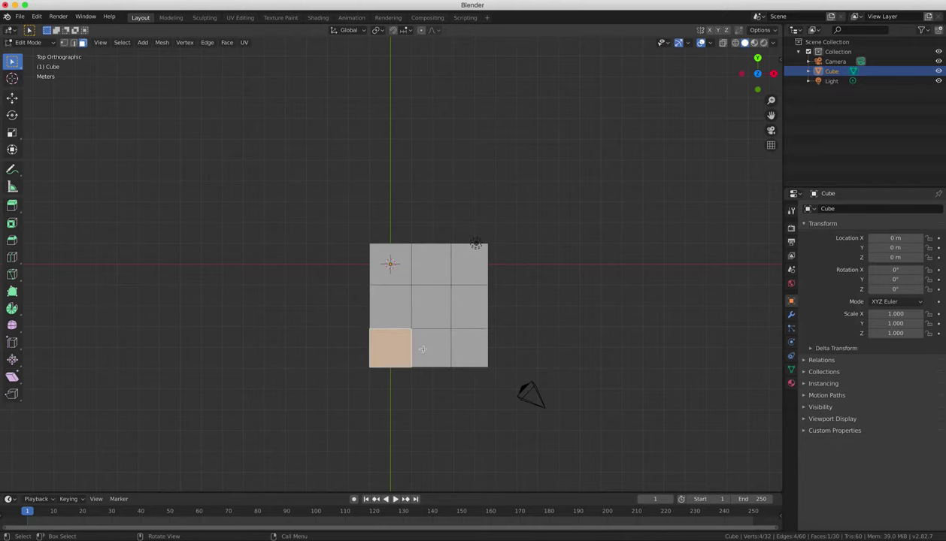
click(415, 343)
click(464, 344)
Select the four corner faces on the slab's underside.
mouse_move(530, 324)
middle_down()
mouse_move(507, 321)
mouse_move(505, 309)
mouse_move(341, 209)
middle_up()
click(332, 225)
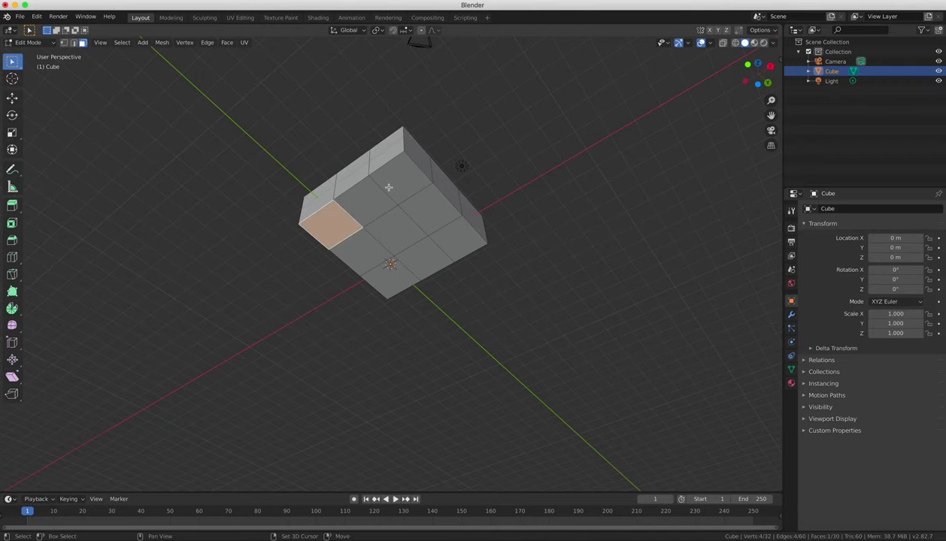
shift+click(400, 181)
shift+click(391, 278)
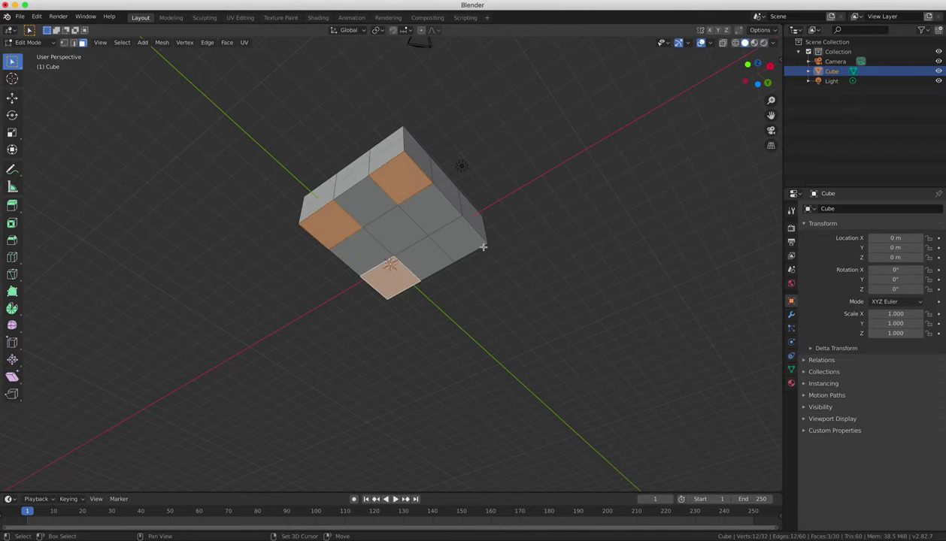
shift+click(464, 239)
middle_drag(526, 284, 530, 294)
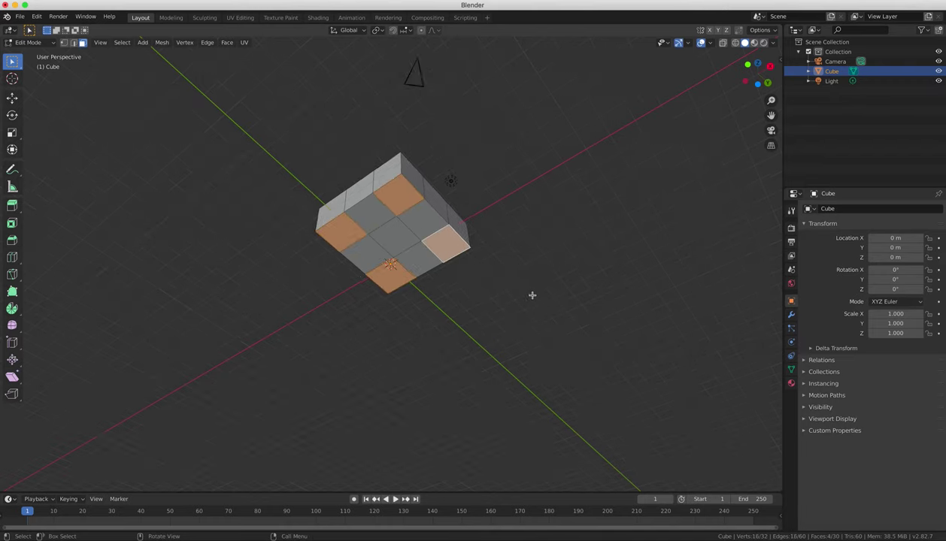
alt+middle_drag(454, 239, 464, 284)
Extrude the four corner faces downward twice into tall legs.
key(e)
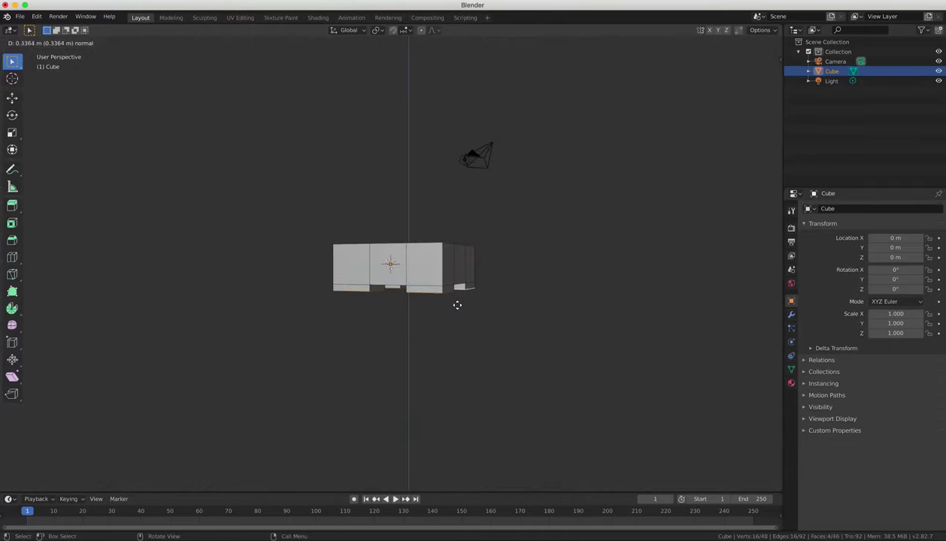
click(451, 352)
key(e)
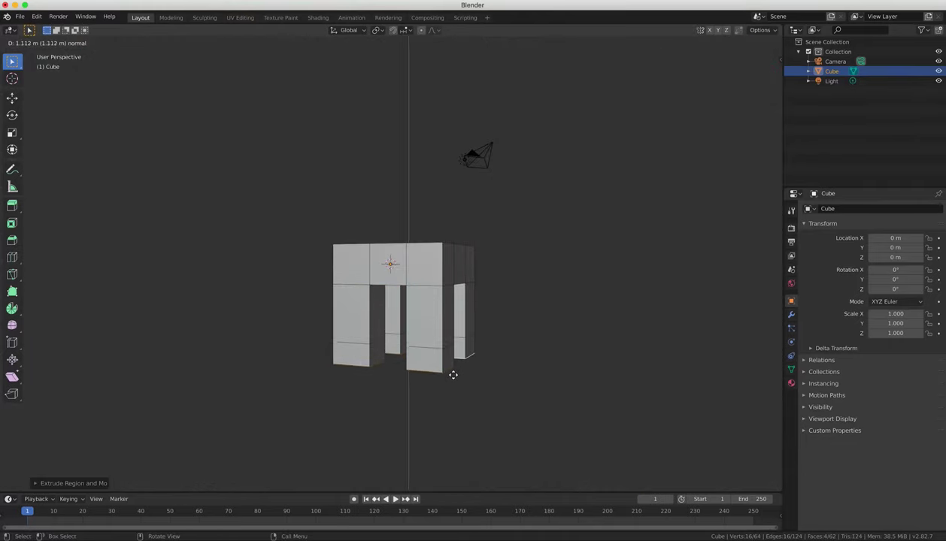
click(455, 414)
middle_drag(608, 414, 376, 380)
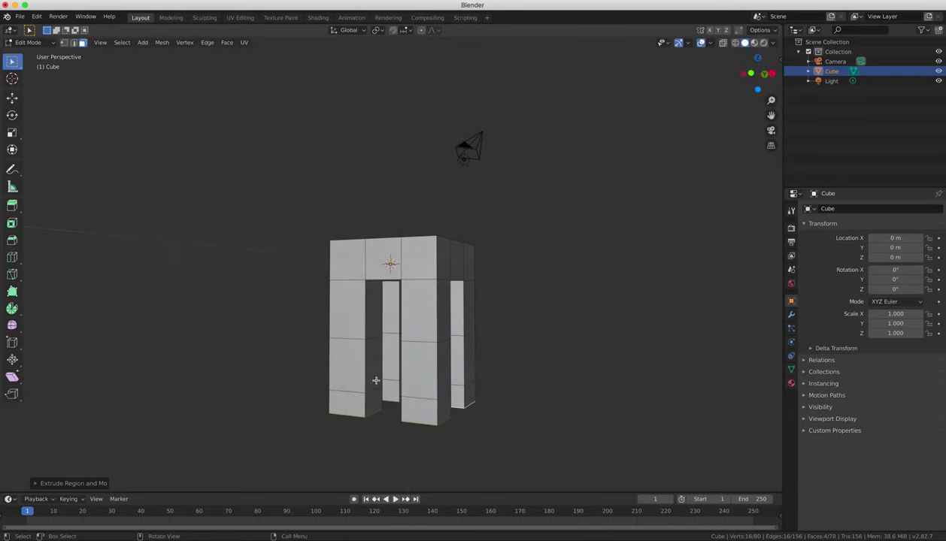
Select the bottom faces of all four legs.
click(388, 389)
shift+click(347, 403)
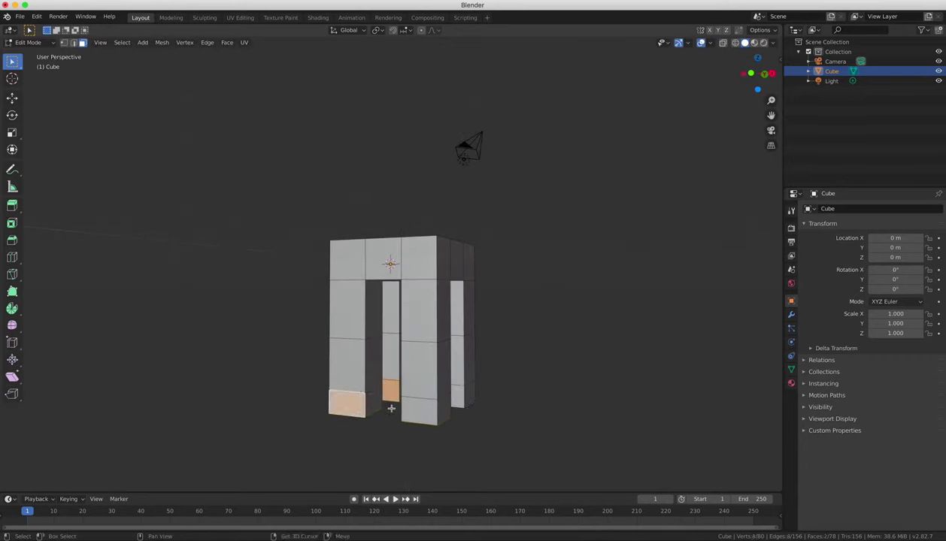
shift+click(433, 416)
shift+click(459, 396)
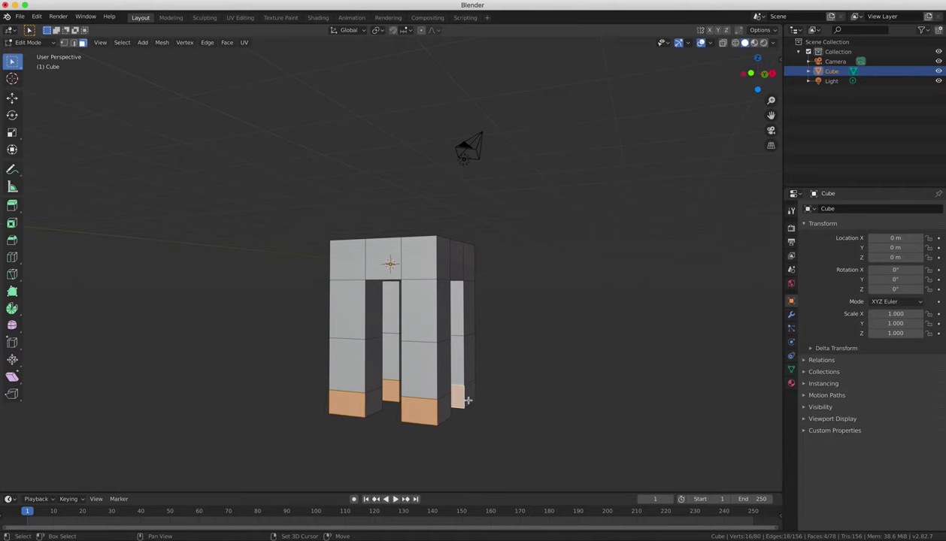
middle_drag(481, 402, 412, 400)
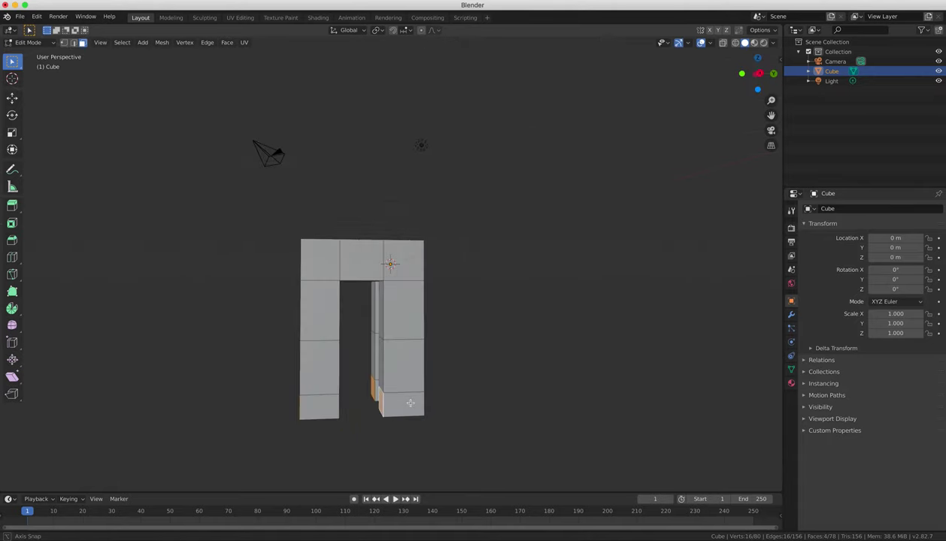
From the right view, extrude the leg bottoms sideways along Y into small feet.
key(KP_3)
key(e)
key(y)
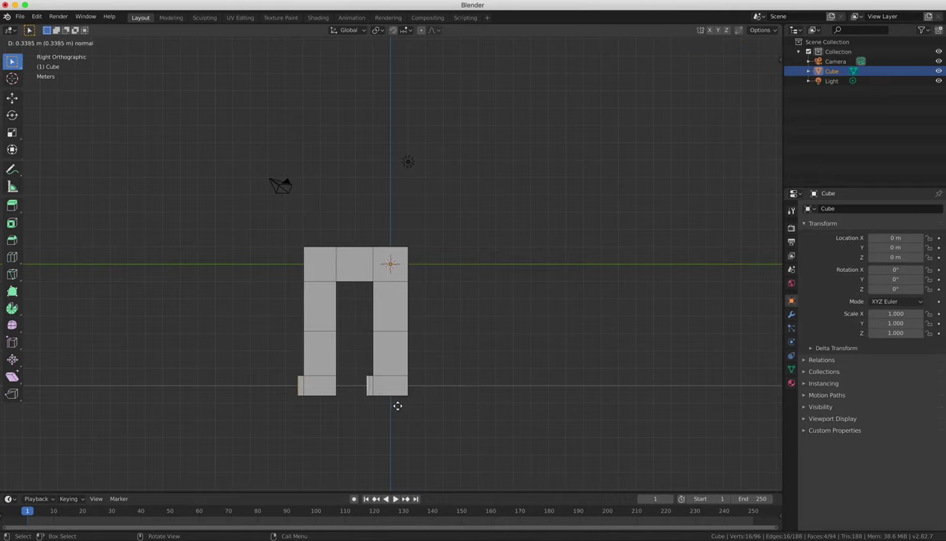
click(388, 405)
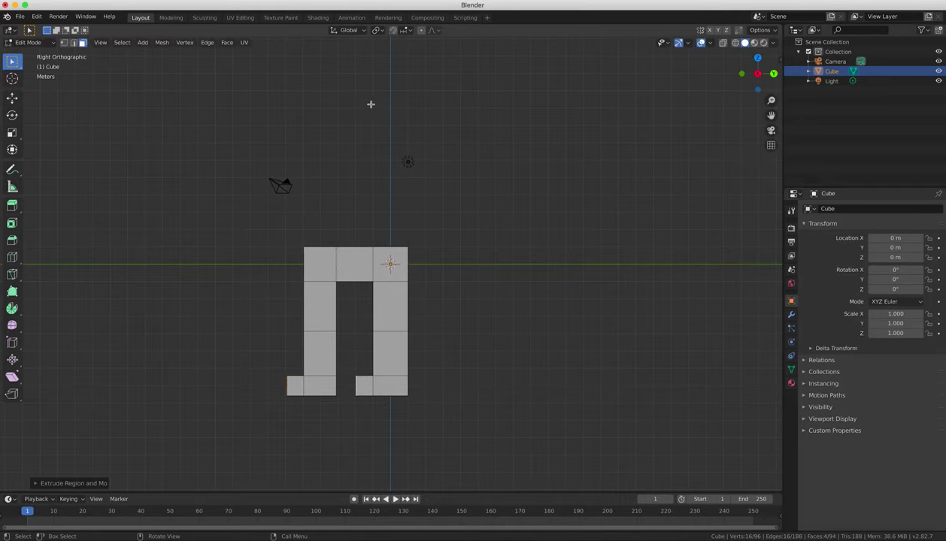
middle_drag(371, 105, 397, 335)
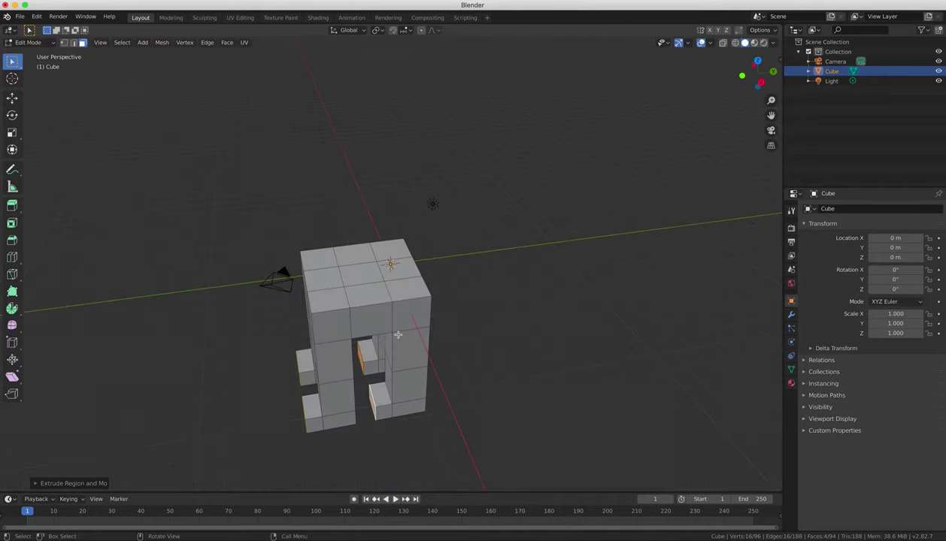
Extrude a top corner face upward three times into a tall neck column.
click(325, 278)
middle_drag(326, 279, 368, 263)
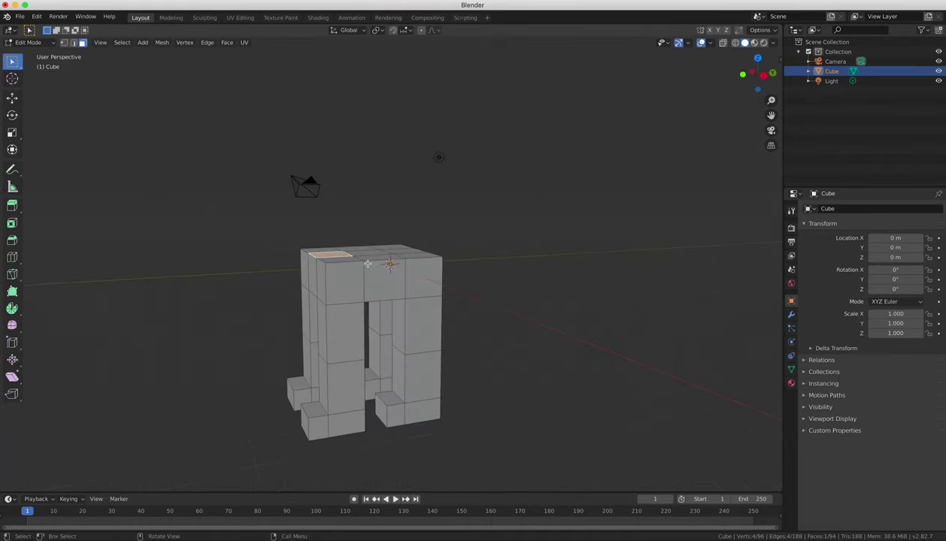
key(e)
click(366, 192)
key(e)
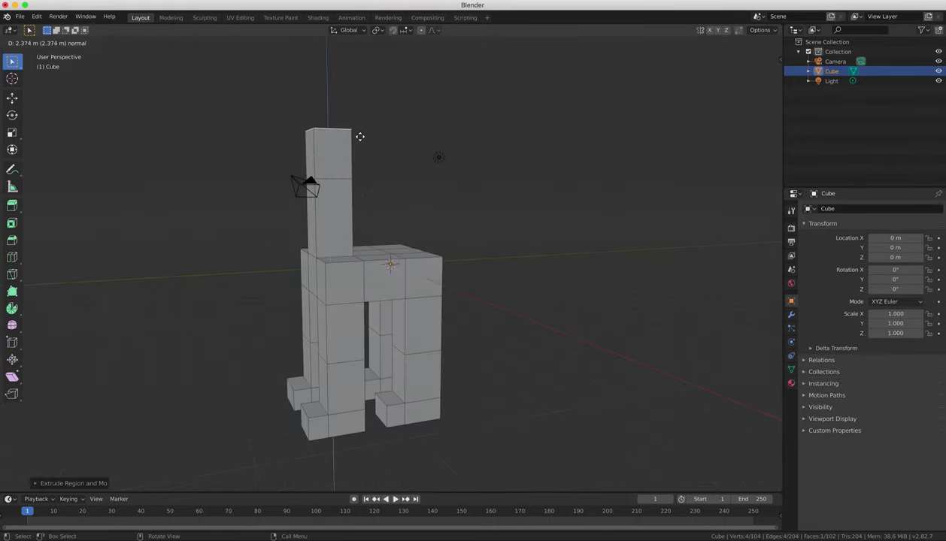
click(360, 137)
key(e)
click(363, 117)
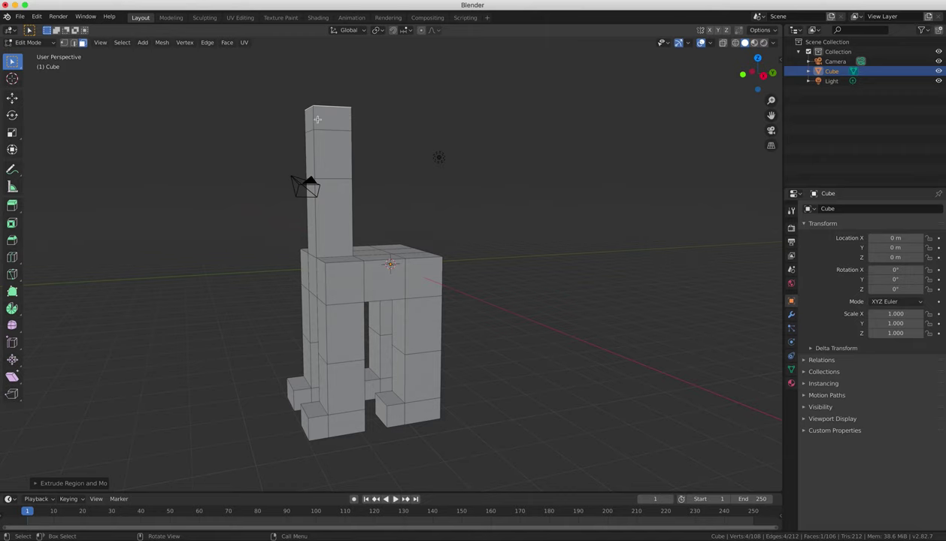
Extrude the side face at the neck's top outward into a head block.
click(309, 121)
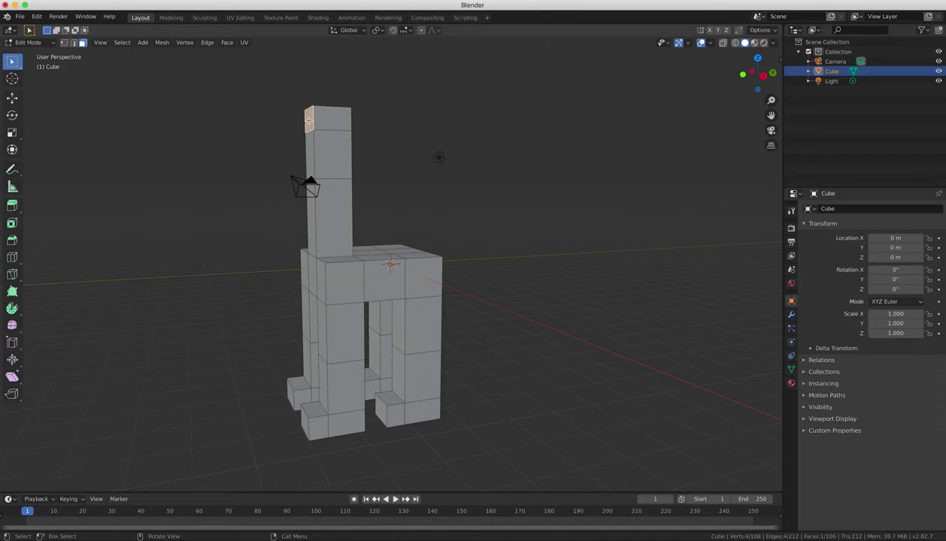
key(e)
click(263, 119)
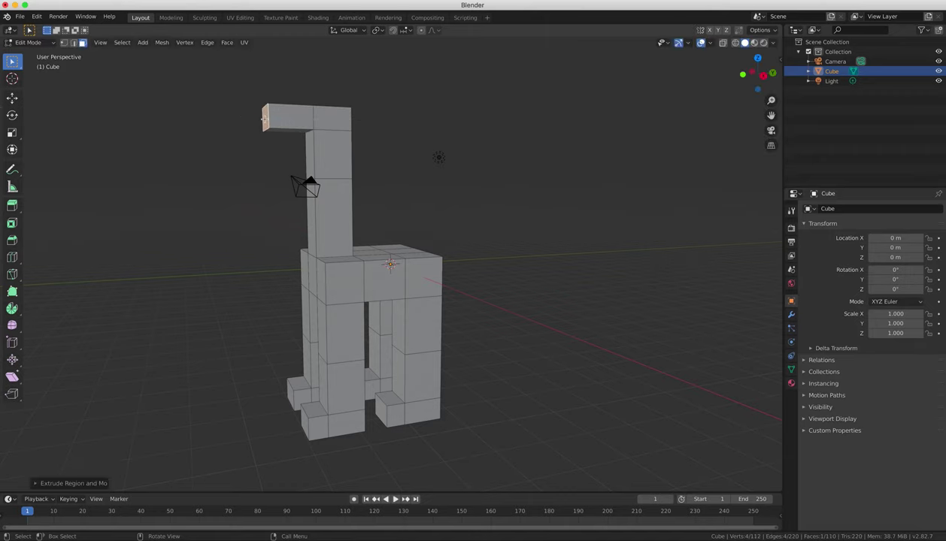
middle_drag(264, 118, 327, 172)
click(327, 171)
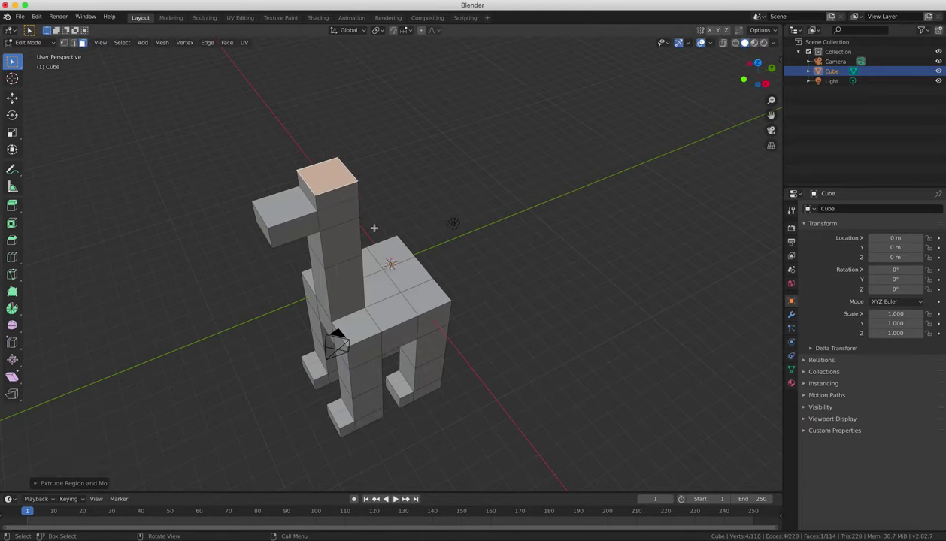
middle_drag(373, 228, 319, 145)
Extrude an extra bump from the head, then undo it.
key(e)
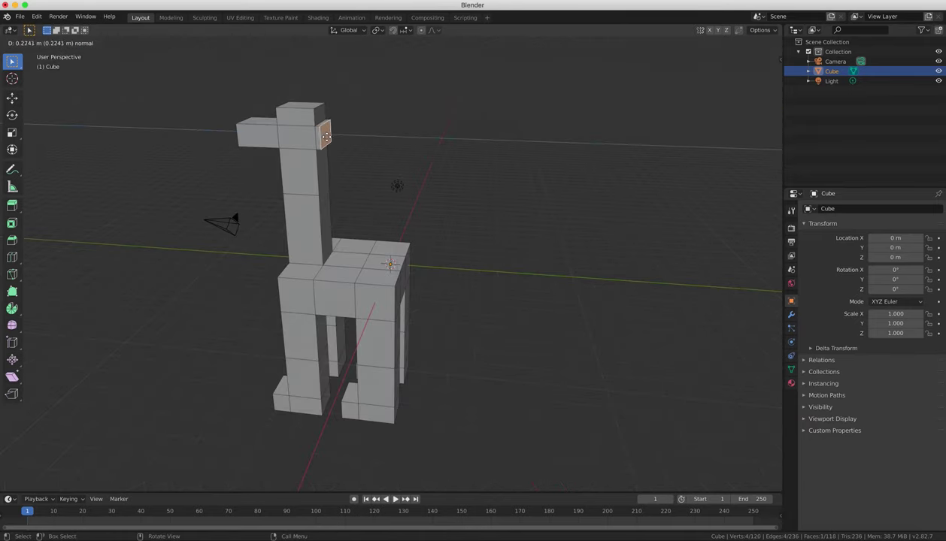
click(324, 140)
middle_drag(481, 351, 453, 342)
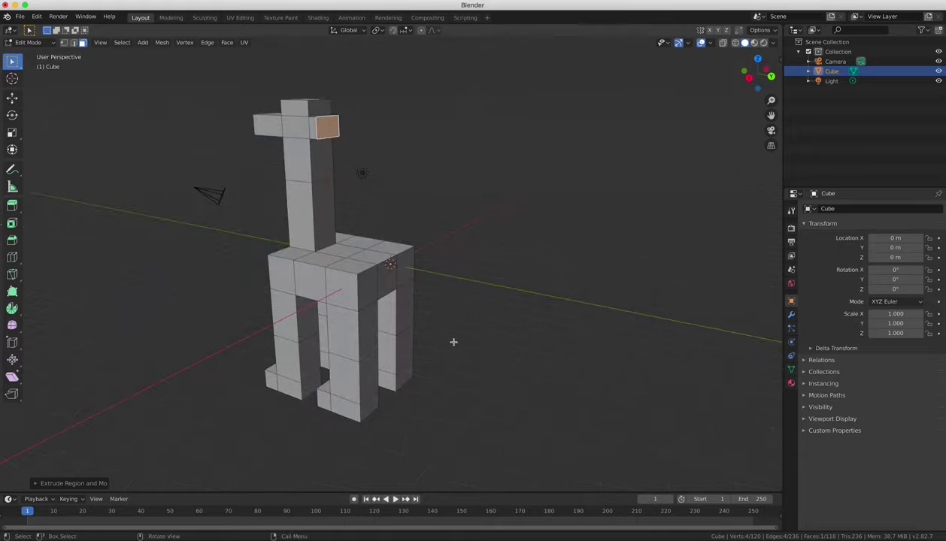
key(ctrl+z)
Extrude a rear body face into a long horizontal tail and switch to Edge select.
click(393, 282)
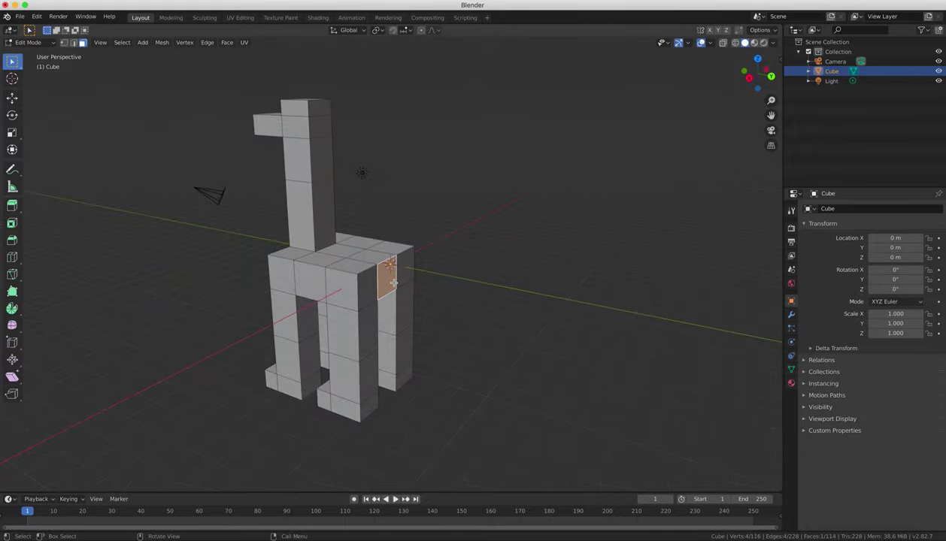
key(e)
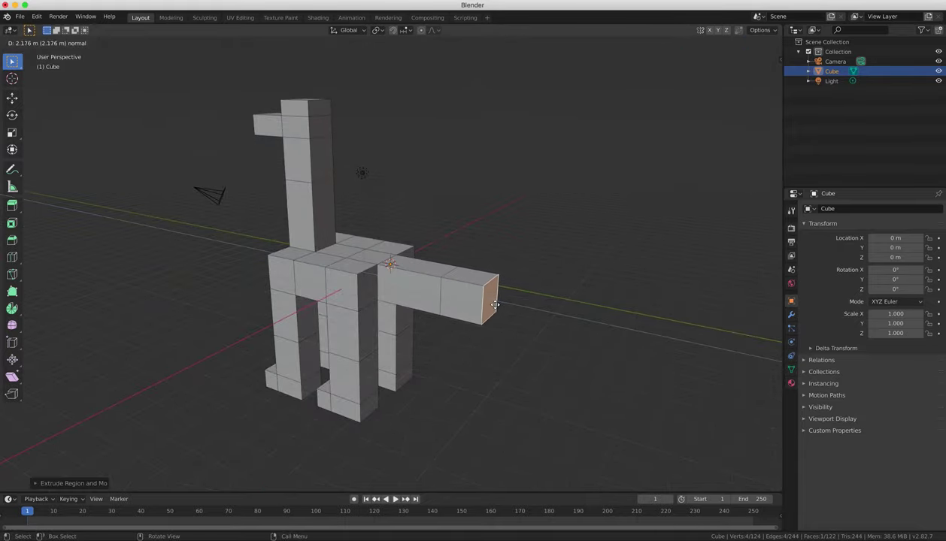
click(484, 303)
mouse_move(485, 302)
alt+middle_down()
mouse_move(346, 278)
mouse_move(528, 288)
alt+middle_up()
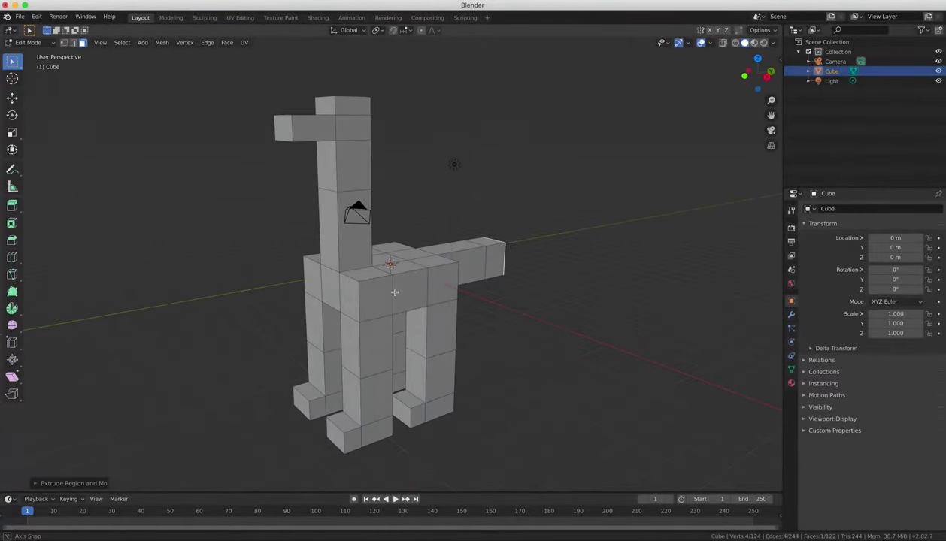
middle_drag(484, 262, 503, 270)
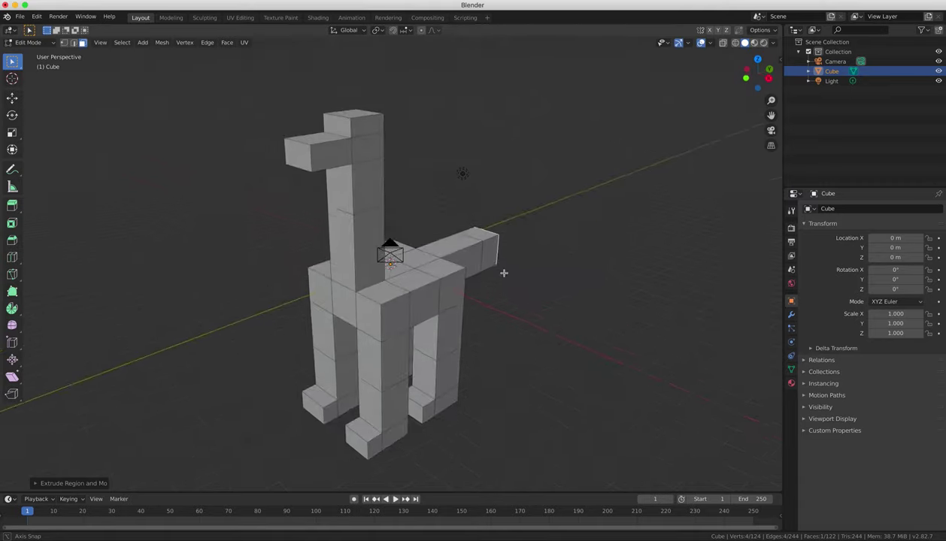
click(73, 43)
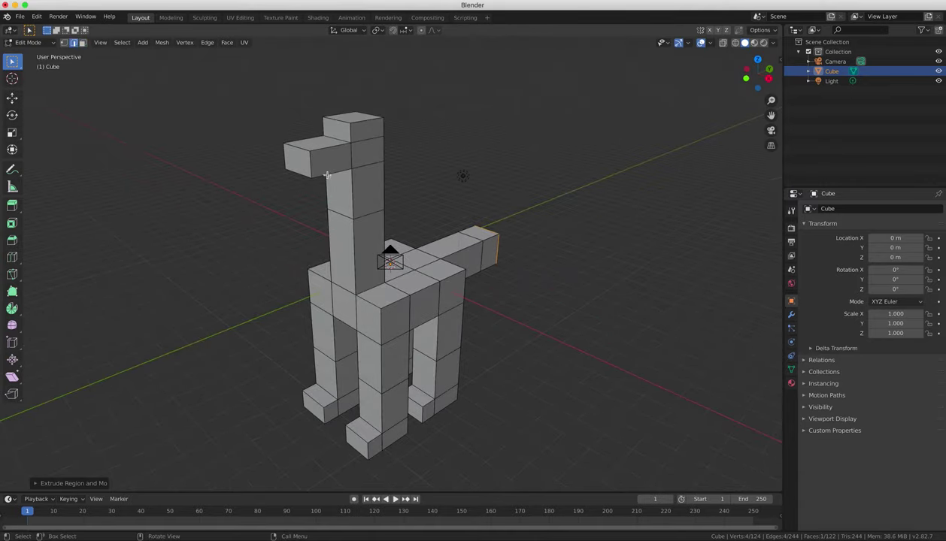
Move the head's front top edge and top edge down along Z into a sloped snout.
click(302, 150)
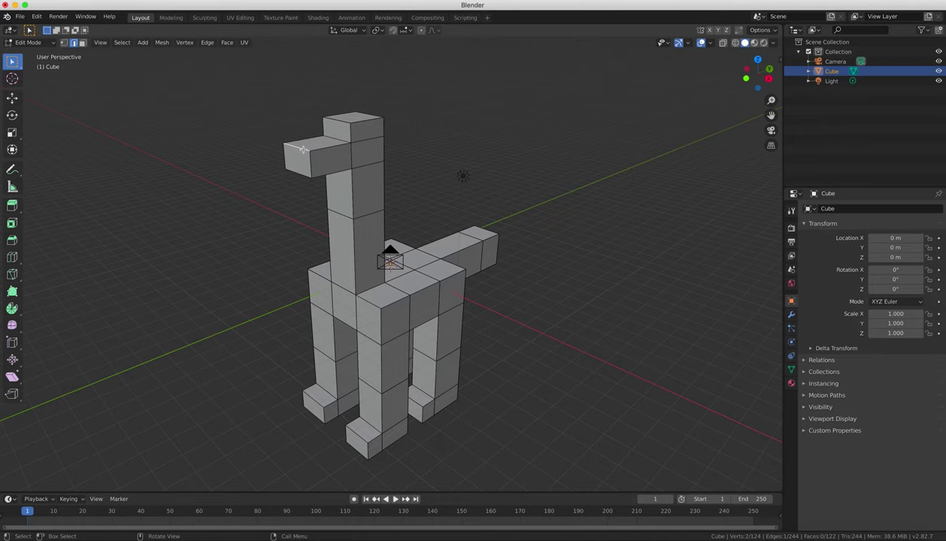
key(g)
key(z)
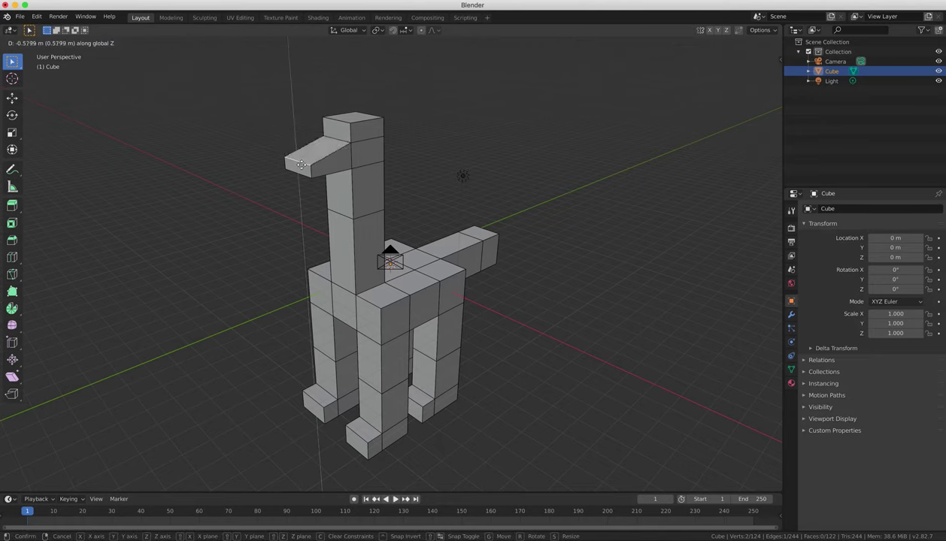
click(340, 153)
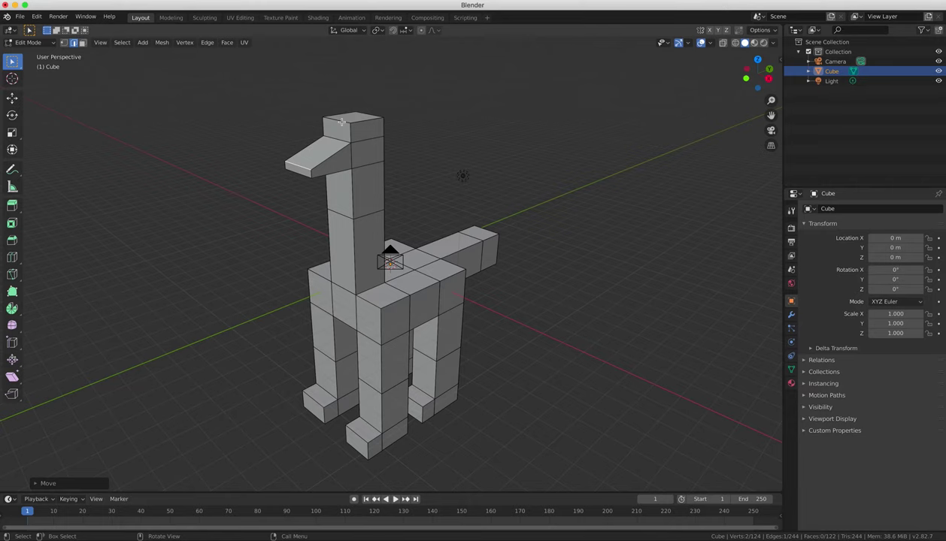
key(g)
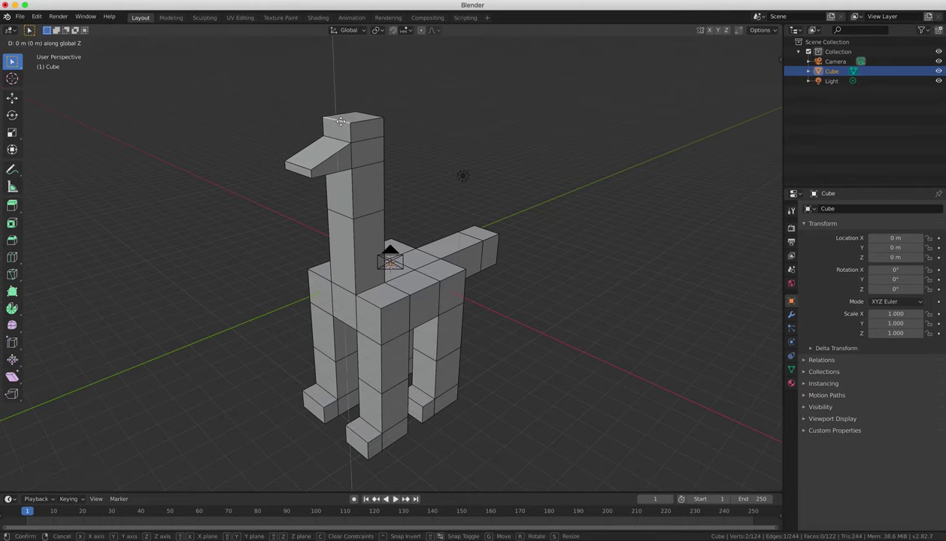
key(z)
click(339, 133)
middle_drag(339, 132, 324, 125)
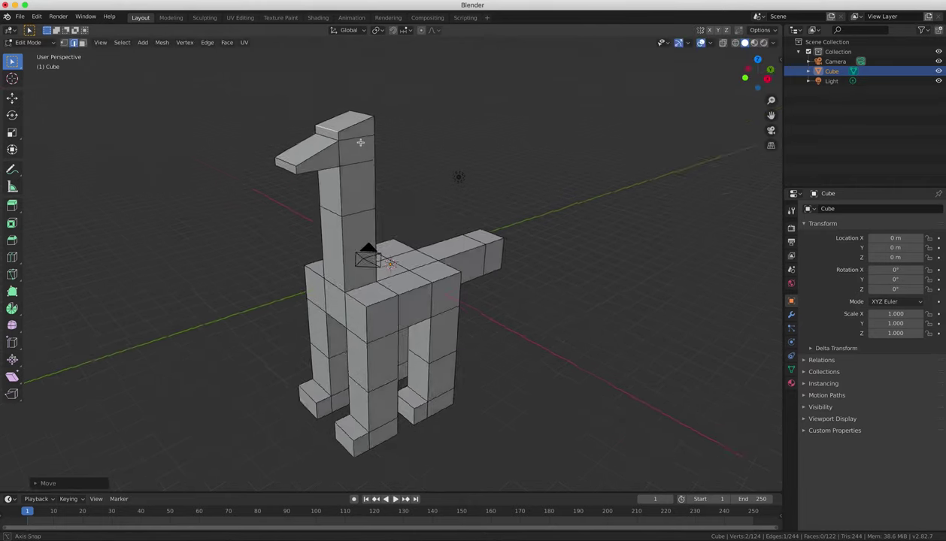
Move the neck-base edge along X to slope the chest-to-neck joint.
middle_drag(325, 221, 437, 225)
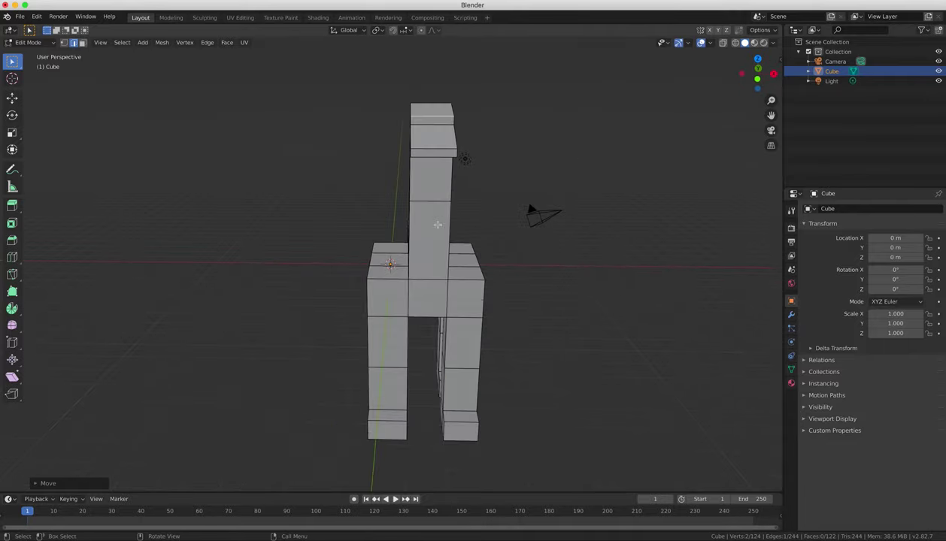
click(388, 279)
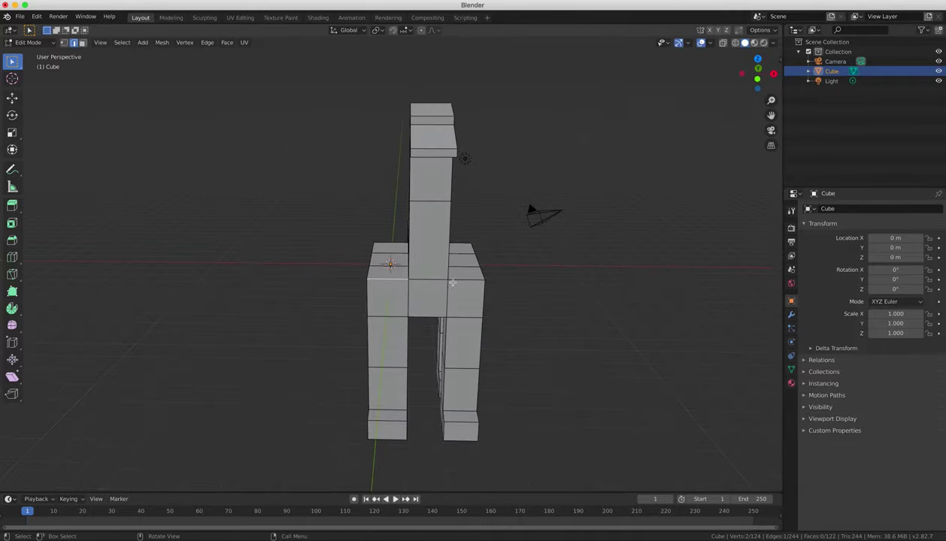
mouse_move(458, 279)
middle_down()
mouse_move(561, 289)
mouse_move(550, 279)
middle_up()
key(g)
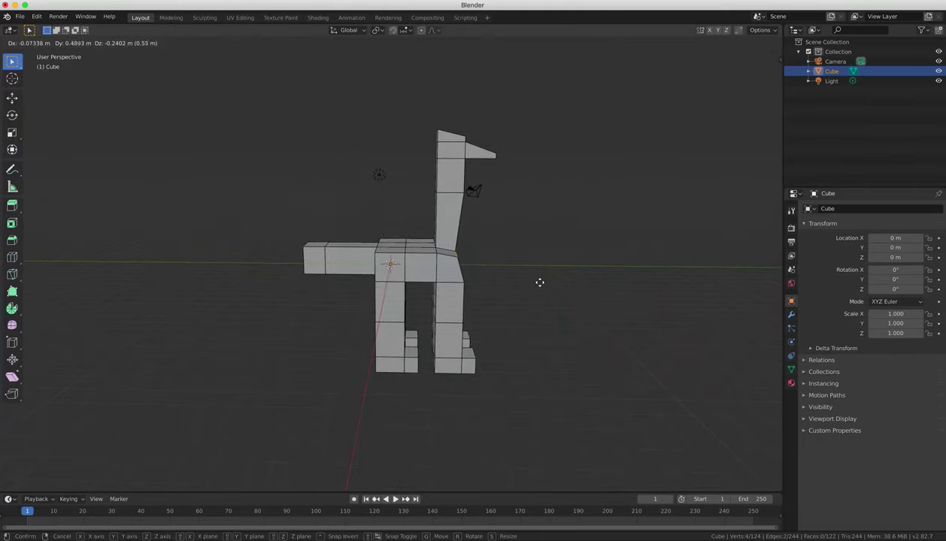
key(z)
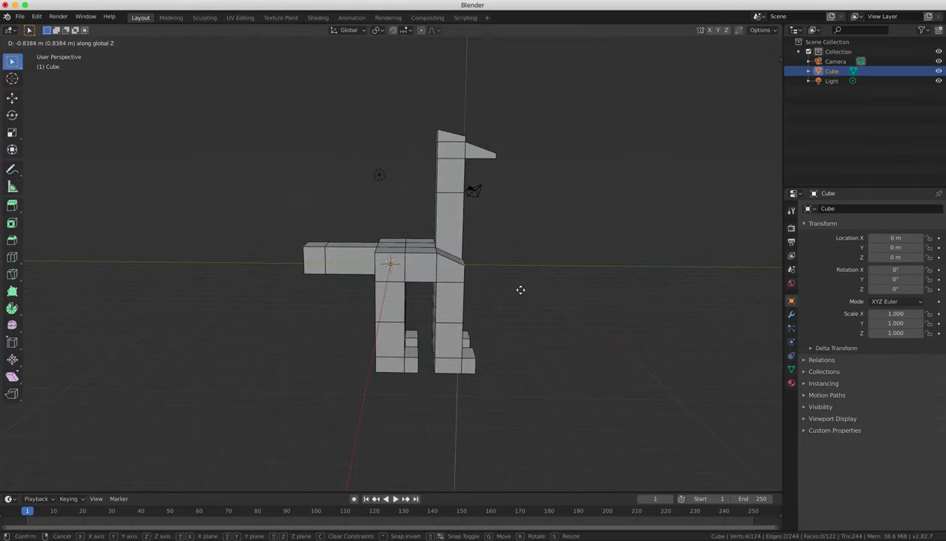
key(z)
key(z)
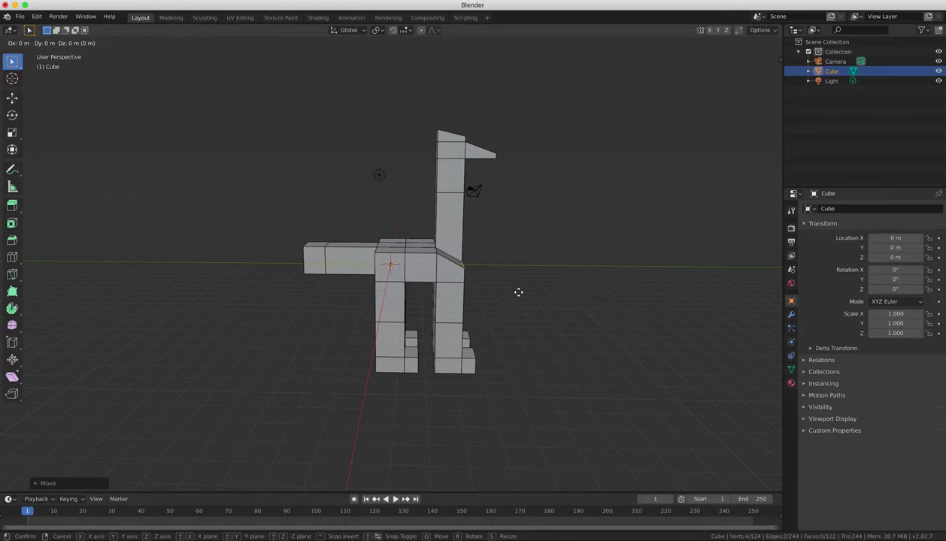
key(x)
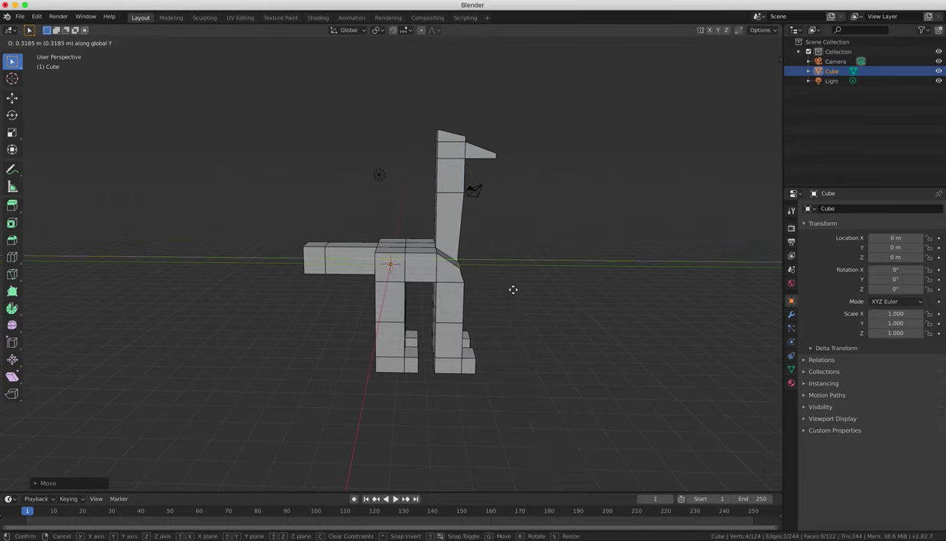
click(472, 279)
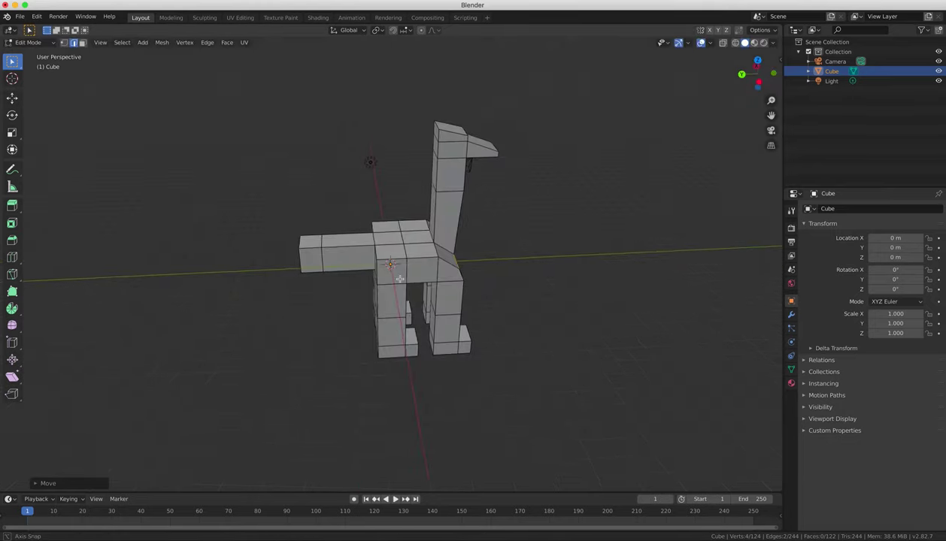
Zoom in on the head and select its top front edge.
mouse_move(389, 258)
middle_down()
mouse_move(465, 160)
mouse_move(461, 224)
mouse_move(441, 172)
middle_up()
scroll(460, 197, up, 3)
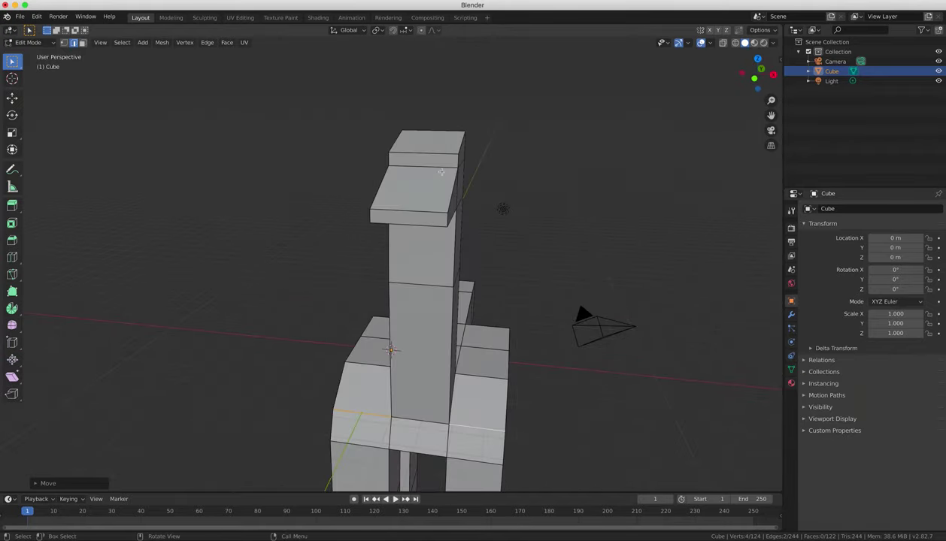
click(432, 154)
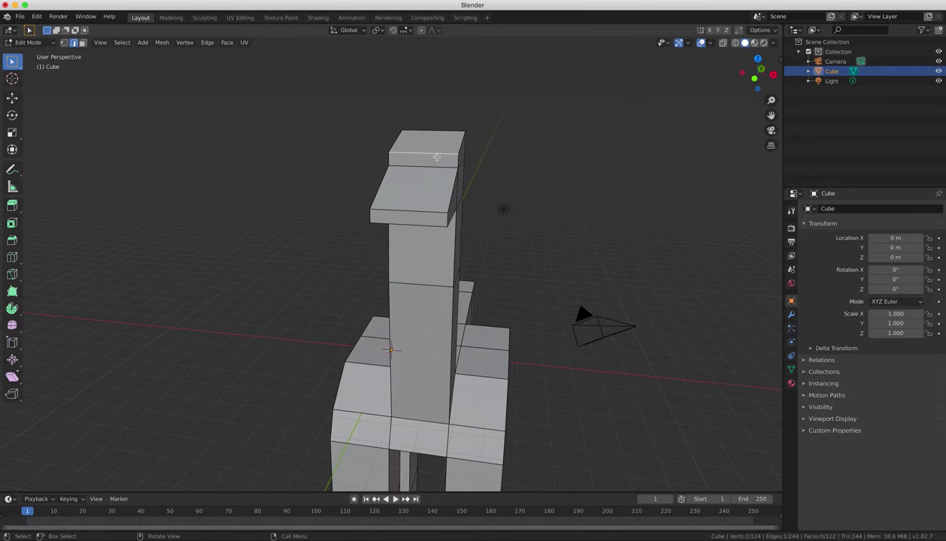
Narrow the head's front edges and enlarge the head's top face.
key(s)
click(451, 218)
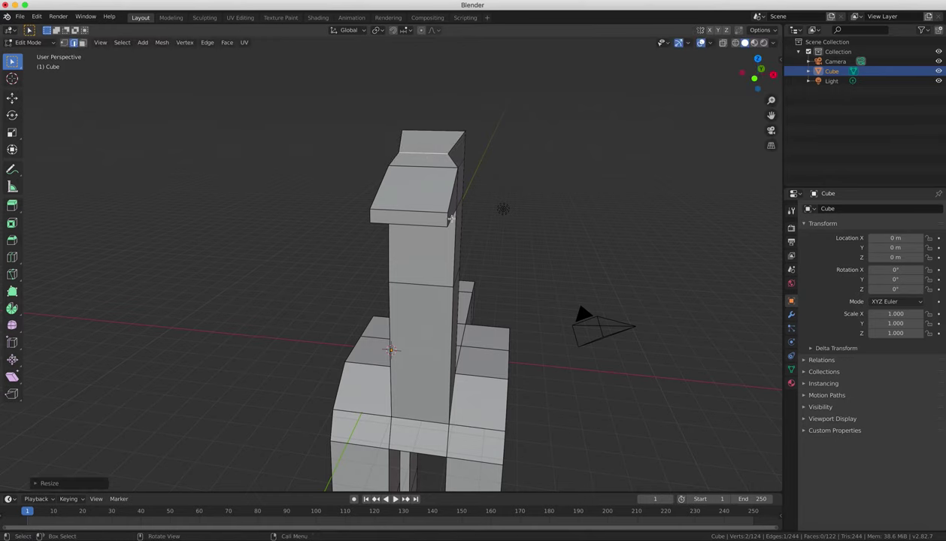
click(434, 213)
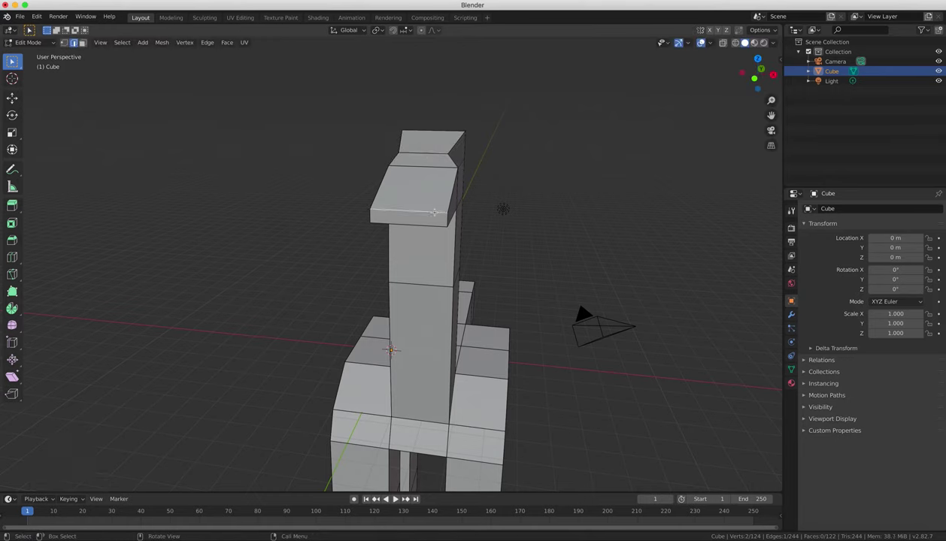
key(s)
click(421, 223)
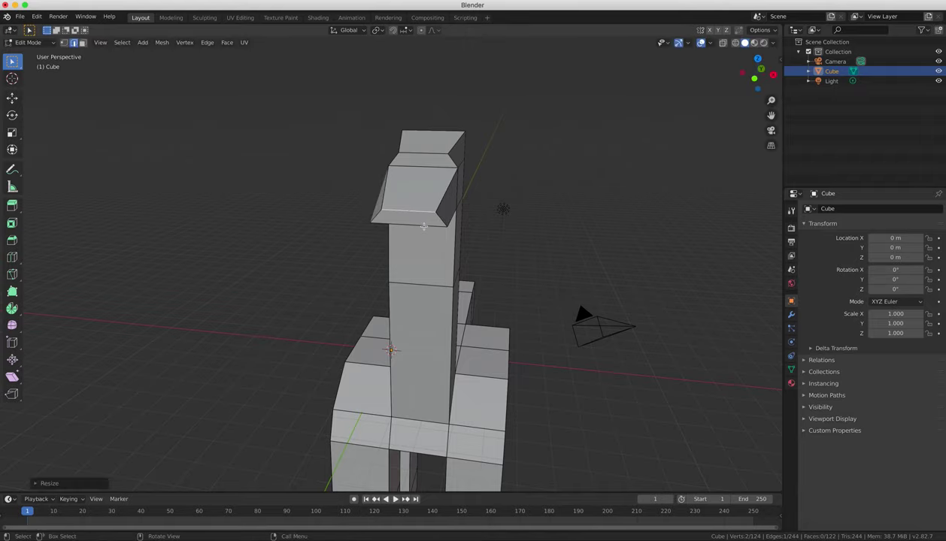
key(s)
click(414, 225)
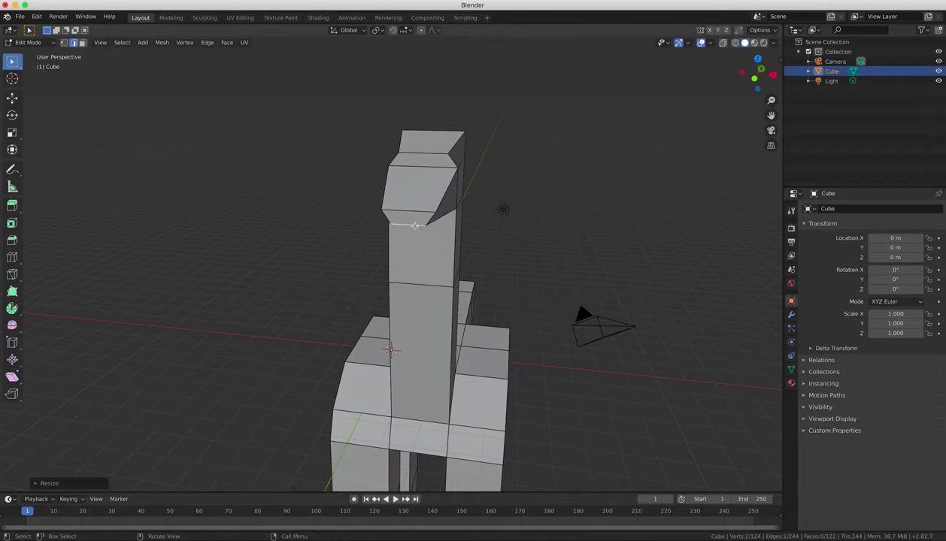
middle_drag(486, 222, 325, 213)
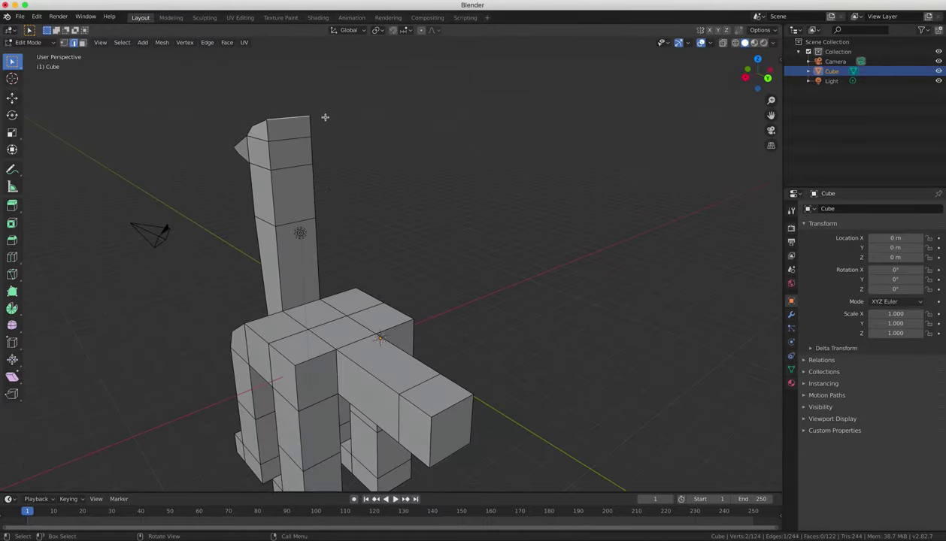
key(s)
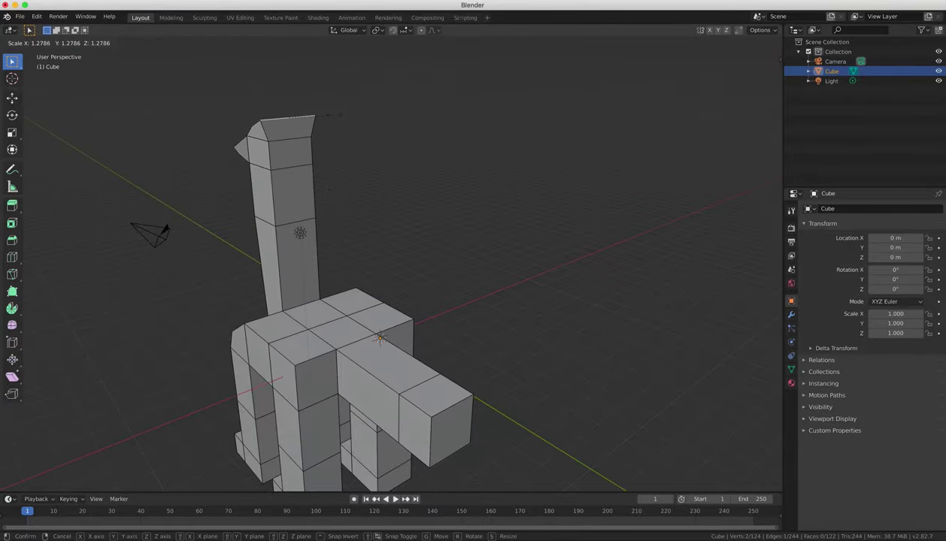
click(331, 115)
Shrink the tail's end face, lower it along Z, and shrink the tip further.
mouse_move(312, 180)
middle_down()
mouse_move(497, 323)
mouse_move(456, 302)
mouse_move(441, 396)
middle_up()
click(441, 391)
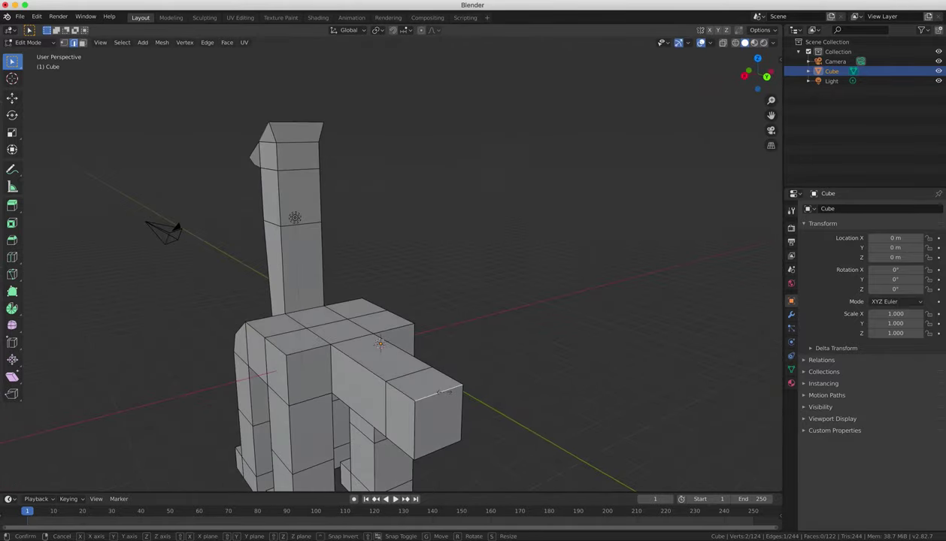
key(s)
click(444, 389)
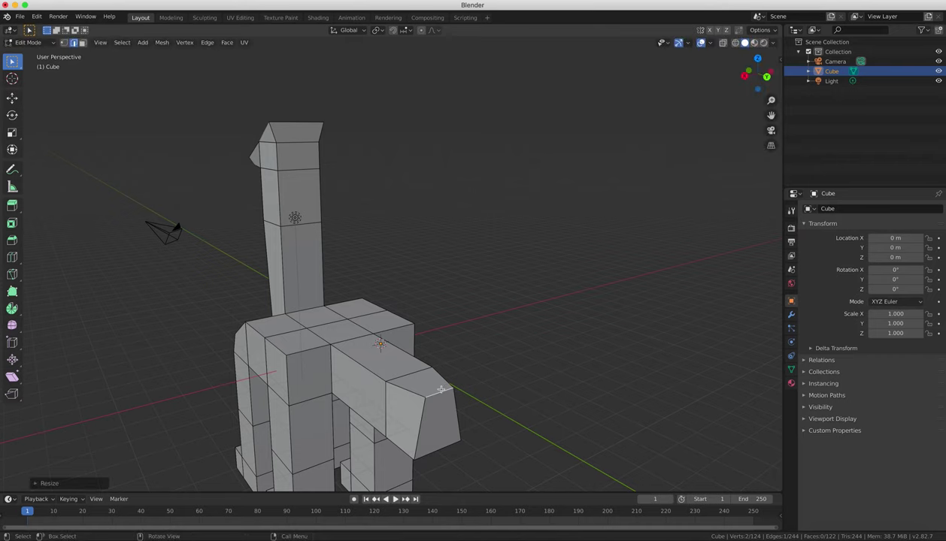
key(g)
key(z)
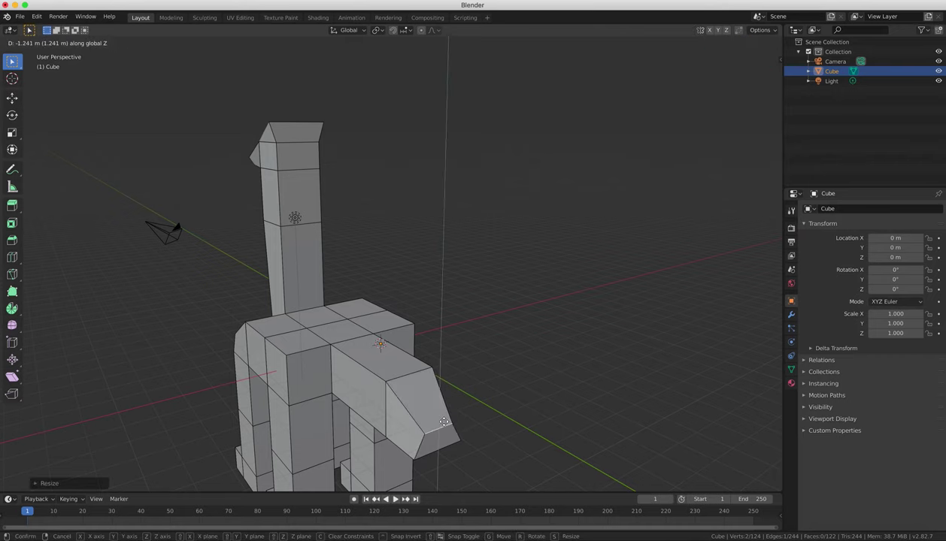
click(446, 434)
click(439, 446)
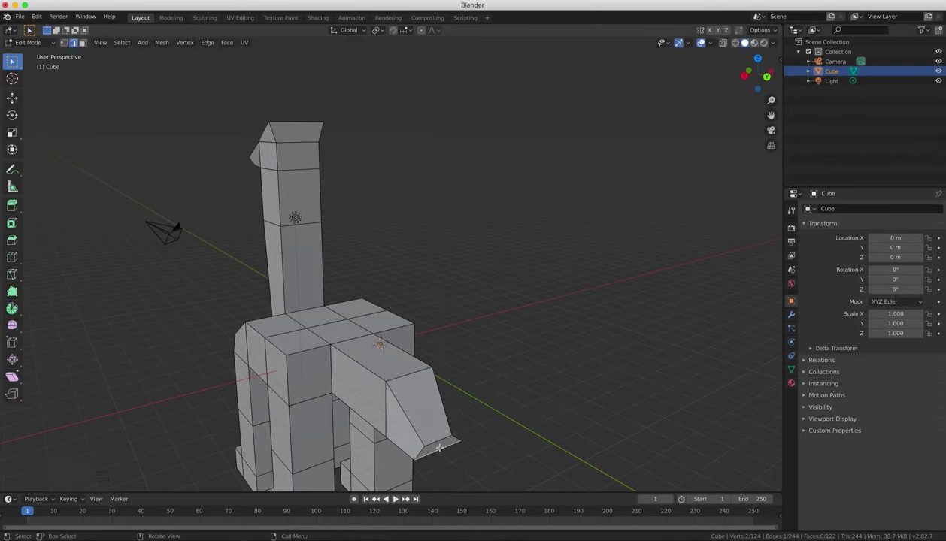
key(s)
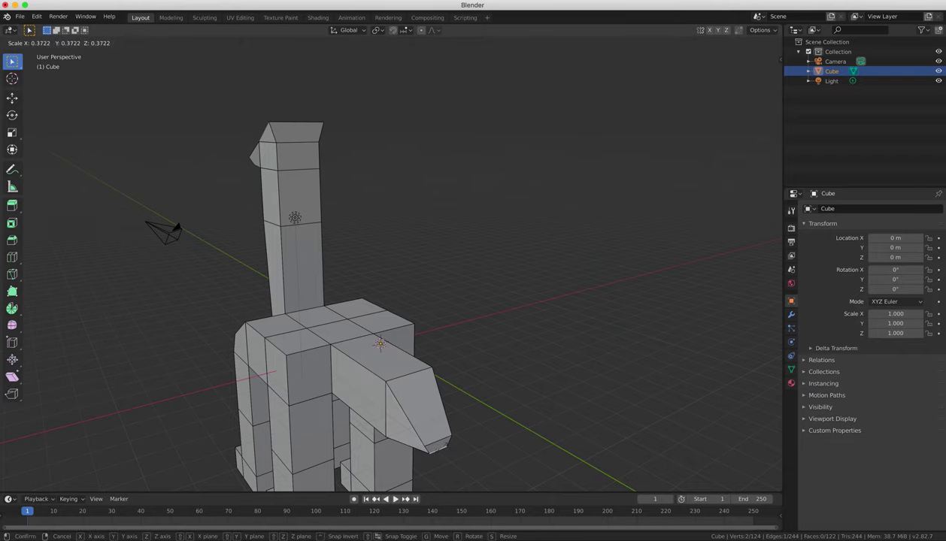
click(441, 447)
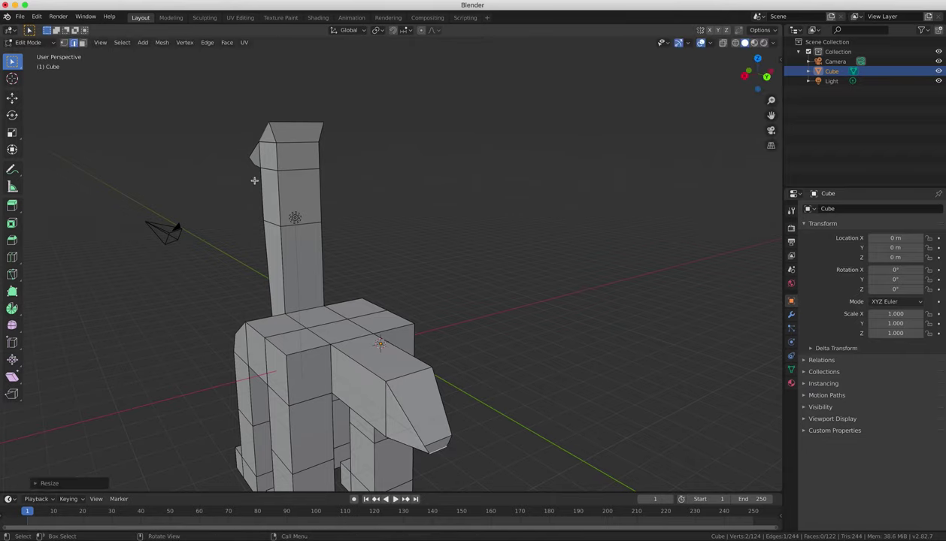
middle_drag(254, 180, 457, 204)
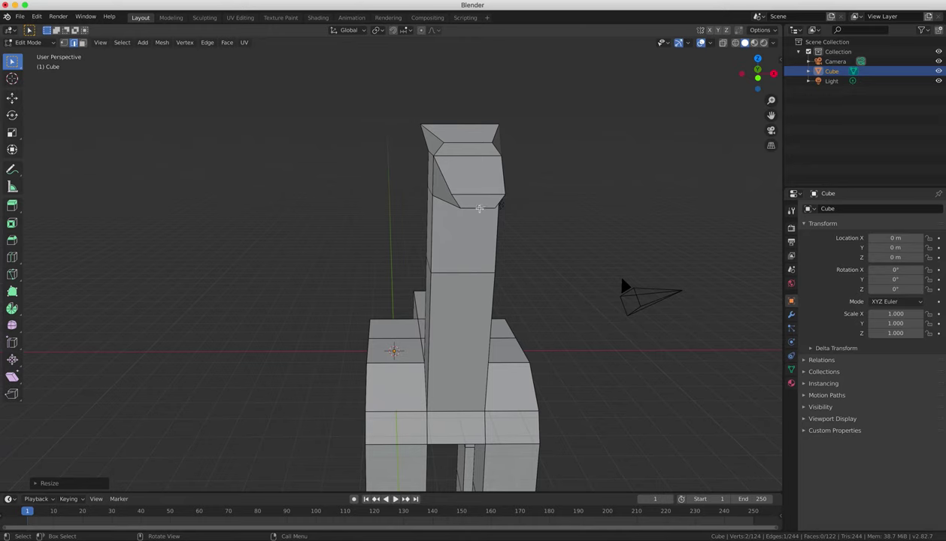
Raise the edge under the snout along Z to sharpen the head into a beak.
click(479, 208)
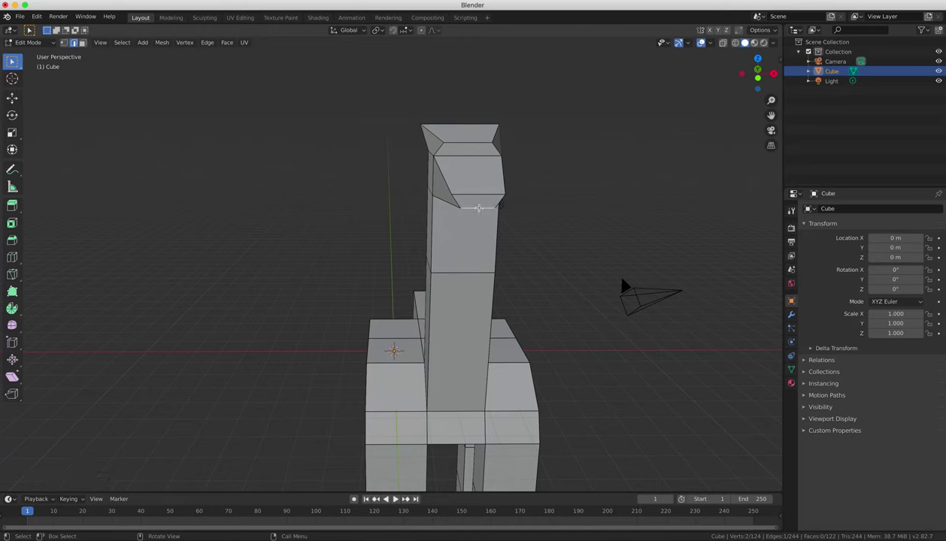
key(g)
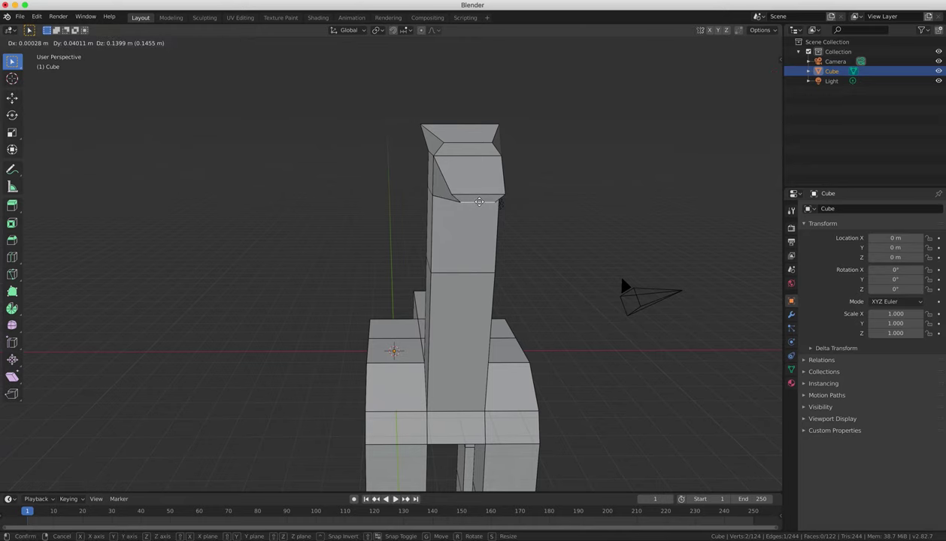
key(z)
click(479, 203)
mouse_move(469, 210)
middle_down()
mouse_move(474, 229)
mouse_move(442, 260)
mouse_move(262, 324)
middle_up()
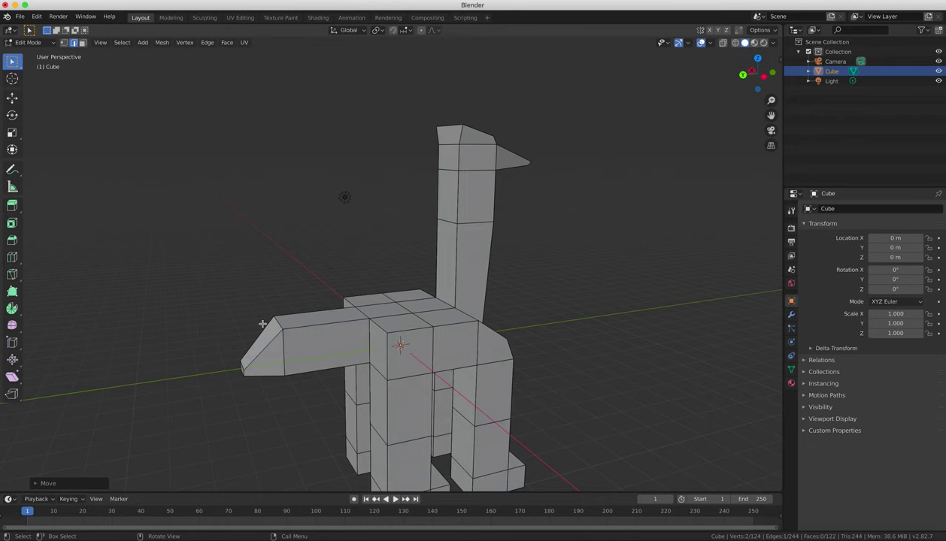
Lower the tail tip's top corner along Z so the tail tapers downward.
click(277, 322)
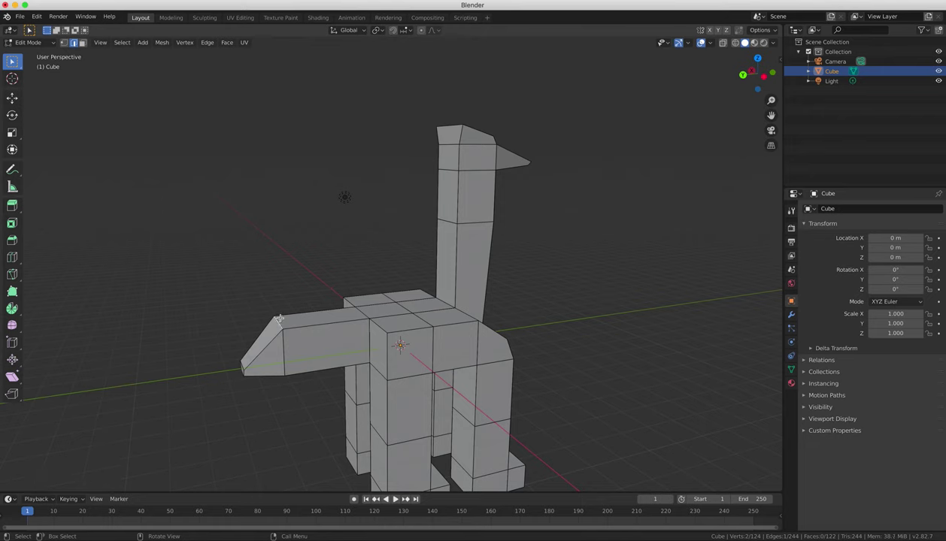
key(g)
key(z)
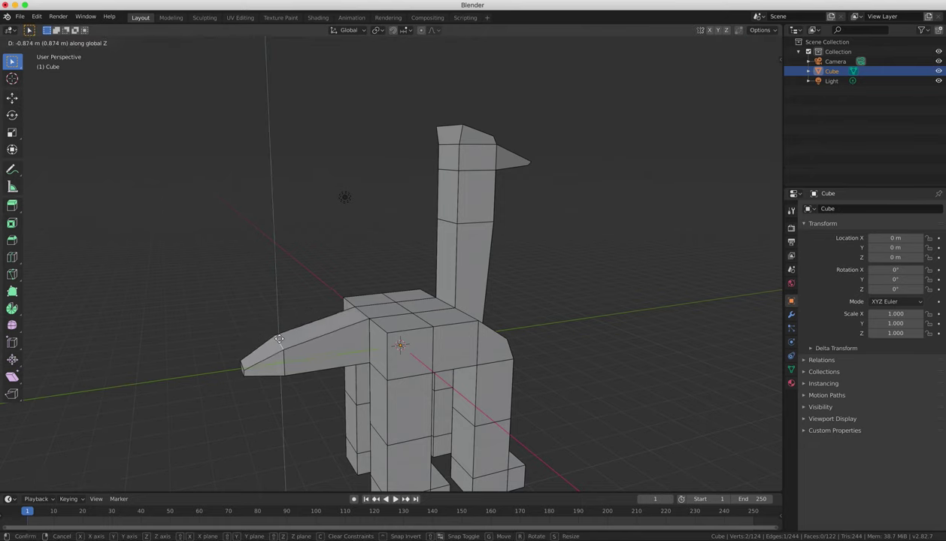
click(278, 349)
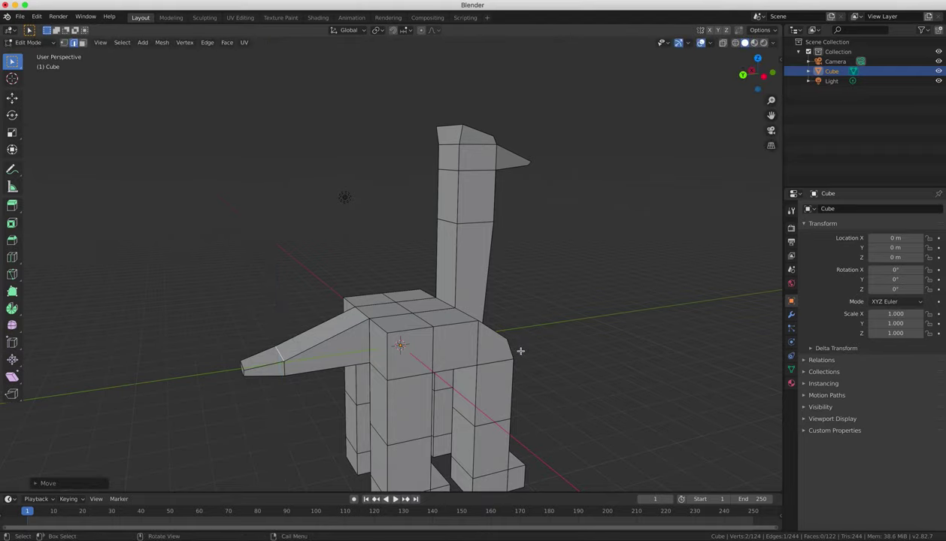
mouse_move(394, 340)
middle_down()
mouse_move(456, 325)
mouse_move(420, 257)
middle_up()
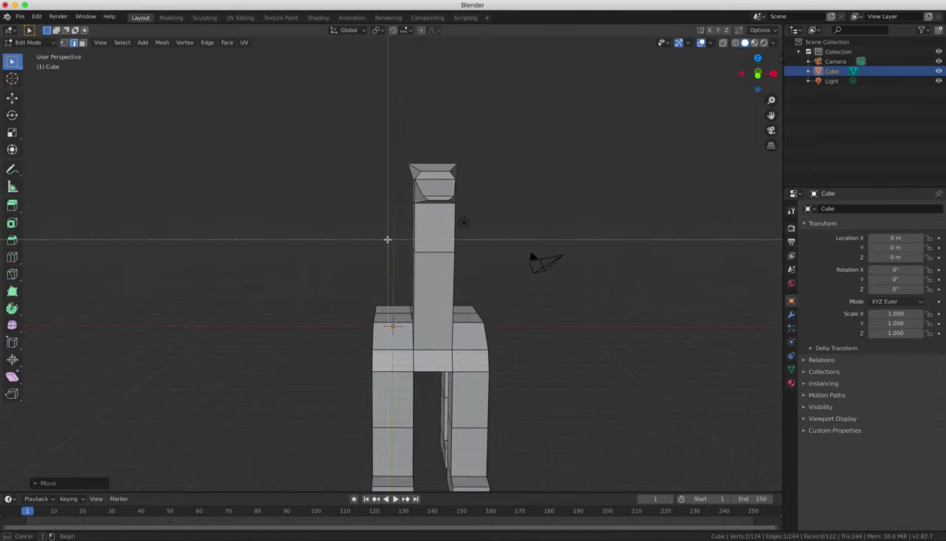
Box-select and scale down the neck's middle edge loop, then start a Loop Cut.
drag(381, 233, 517, 295)
key(s)
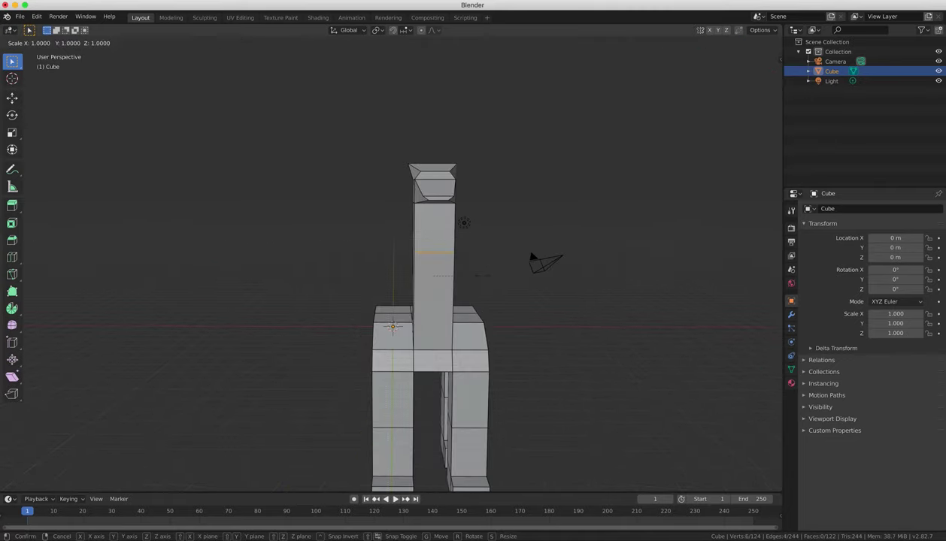
click(463, 270)
mouse_move(462, 269)
middle_down()
mouse_move(513, 344)
mouse_move(407, 338)
middle_up()
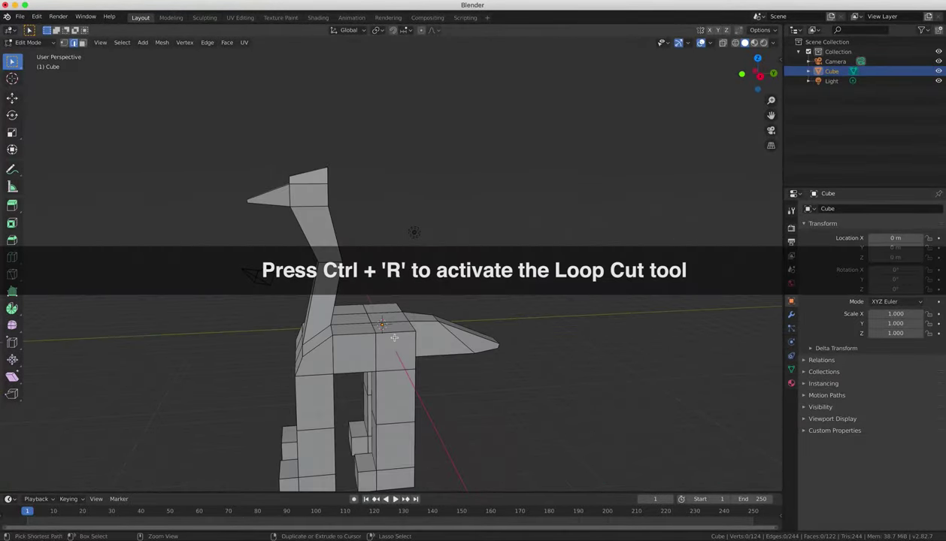
key(ctrl+r)
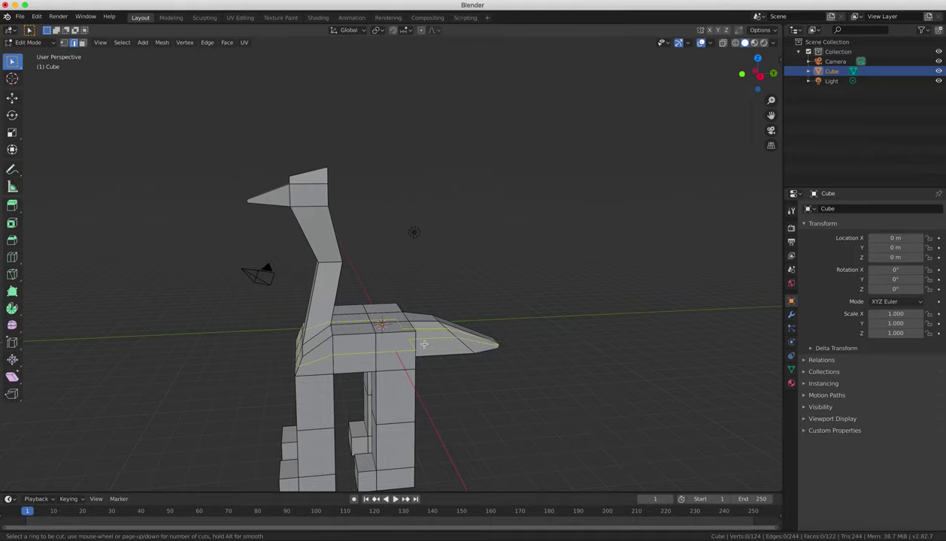
Add a centred lengthwise edge loop through the dinosaur's head, neck, body and tail.
mouse_move(472, 351)
middle_down()
mouse_move(505, 352)
mouse_move(490, 349)
middle_up()
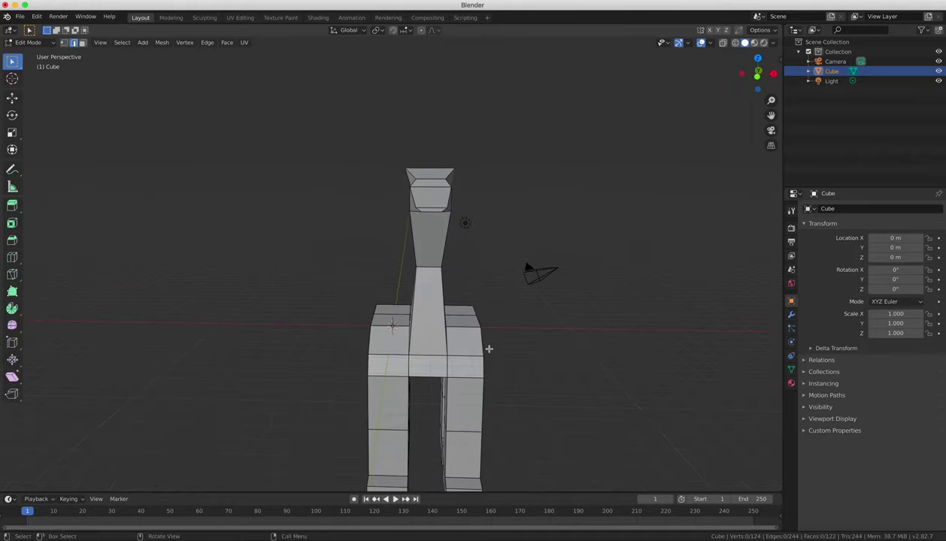
key(ctrl+r)
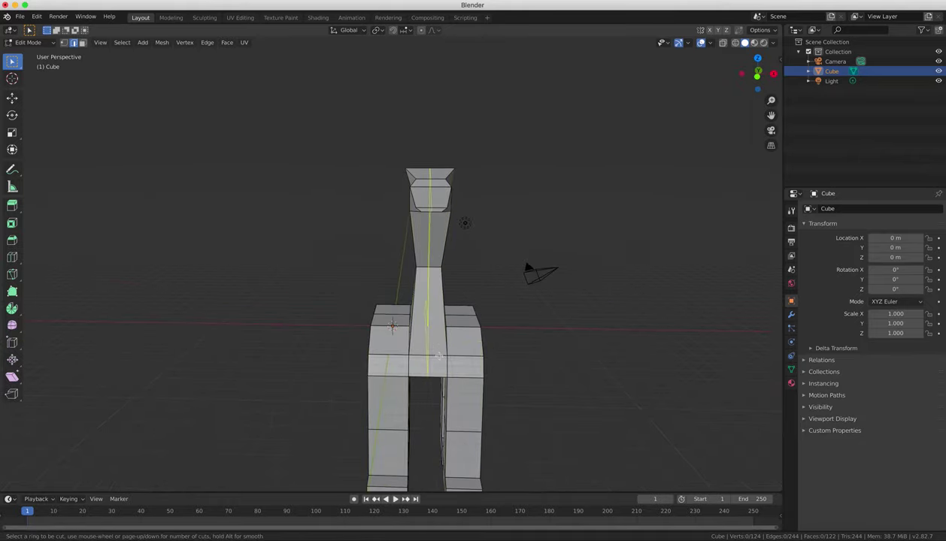
click(436, 351)
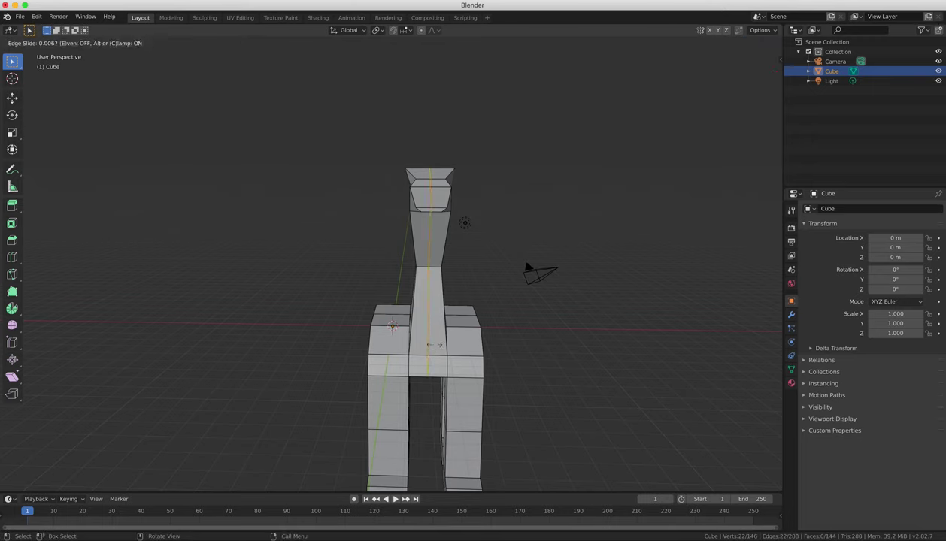
click(436, 343)
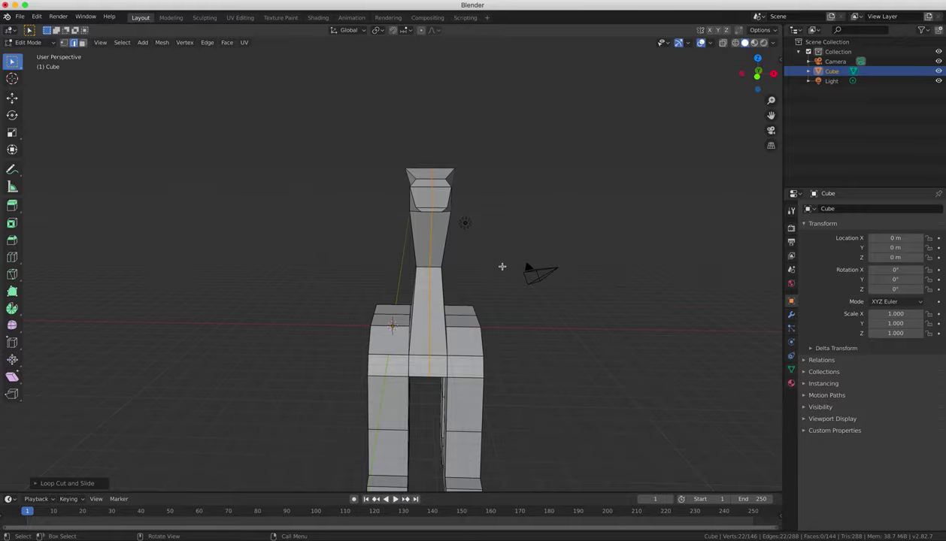
mouse_move(502, 266)
middle_down()
mouse_move(425, 244)
mouse_move(500, 265)
mouse_move(466, 279)
mouse_move(412, 270)
mouse_move(496, 301)
mouse_move(447, 321)
middle_up()
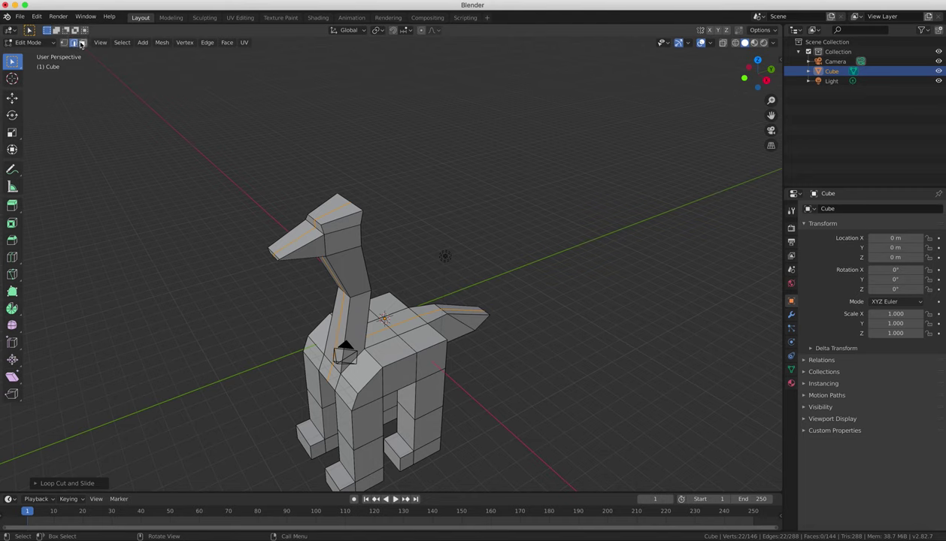
Select a face on the dinosaur's back, inspect the mesh, then return to Object Mode.
click(81, 43)
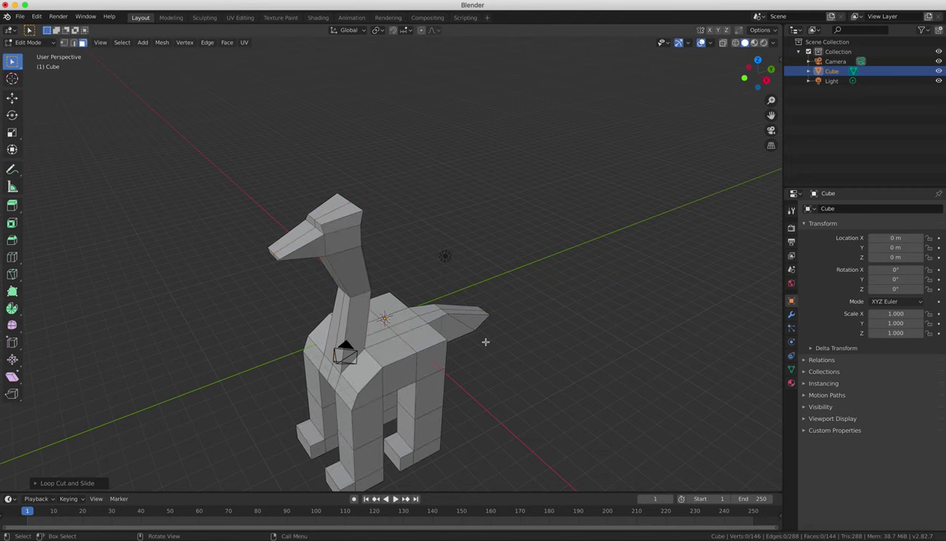
click(404, 325)
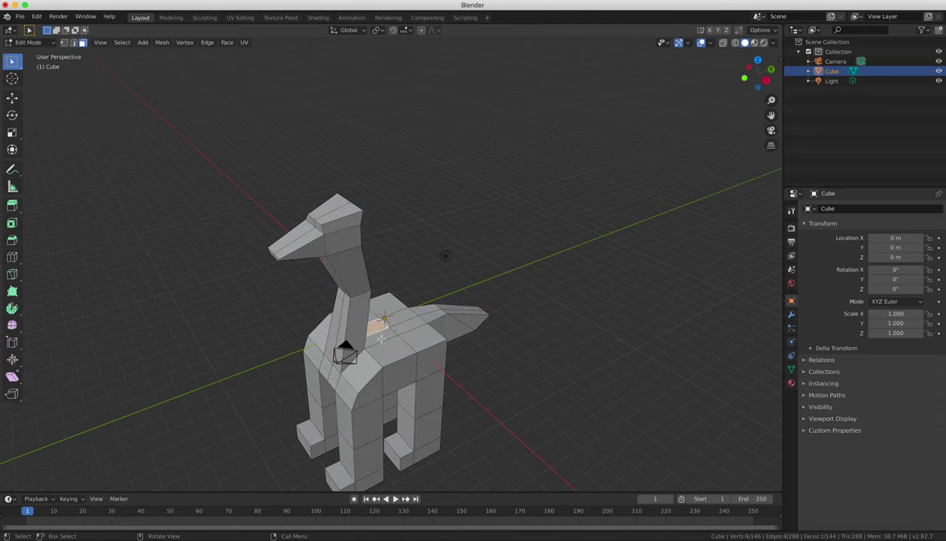
mouse_move(362, 343)
middle_down()
mouse_move(423, 366)
mouse_move(469, 288)
mouse_move(492, 353)
mouse_move(296, 392)
middle_up()
scroll(469, 277, up, 2)
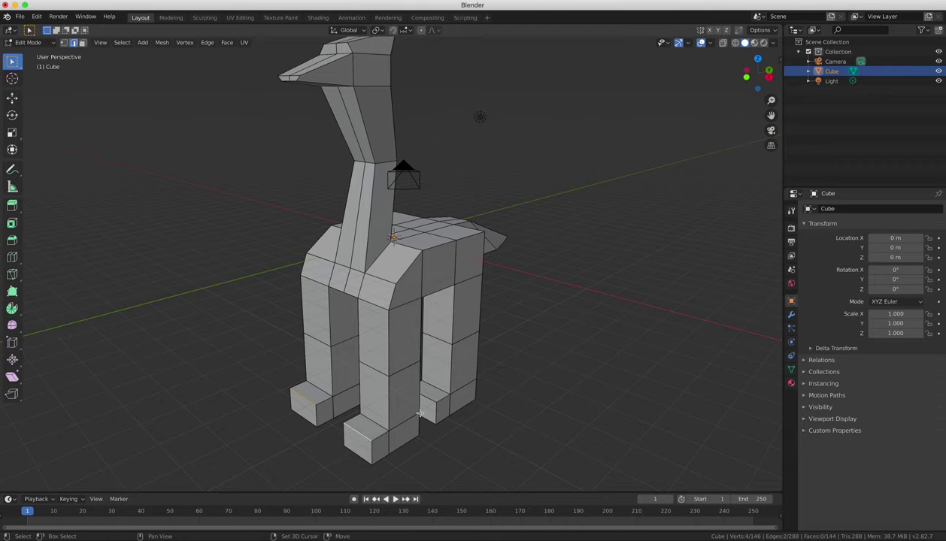
mouse_move(451, 402)
middle_down()
mouse_move(372, 359)
mouse_move(382, 366)
mouse_move(540, 314)
middle_up()
key(Tab)
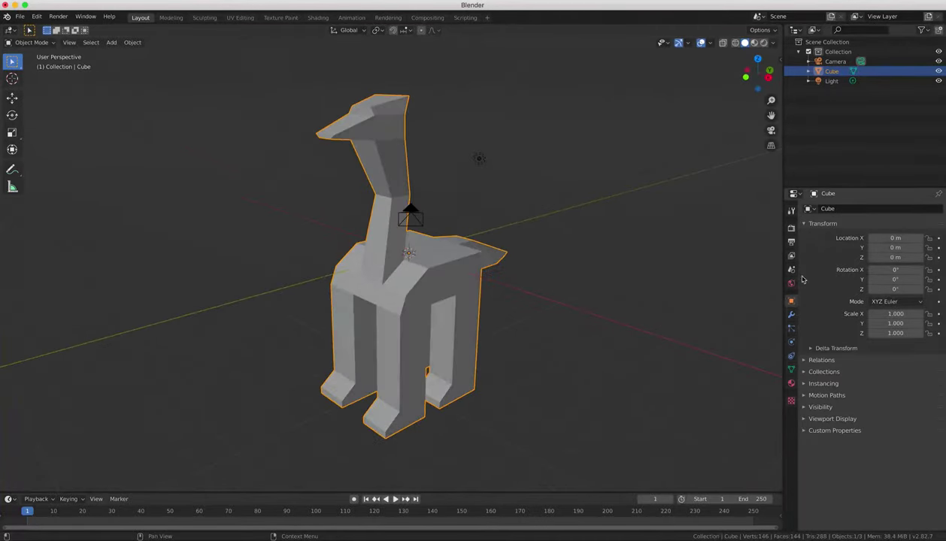
Add a Subdivision Surface modifier at viewport level 3 and shade the dinosaur smooth.
click(791, 314)
click(864, 209)
click(737, 365)
click(866, 283)
click(866, 283)
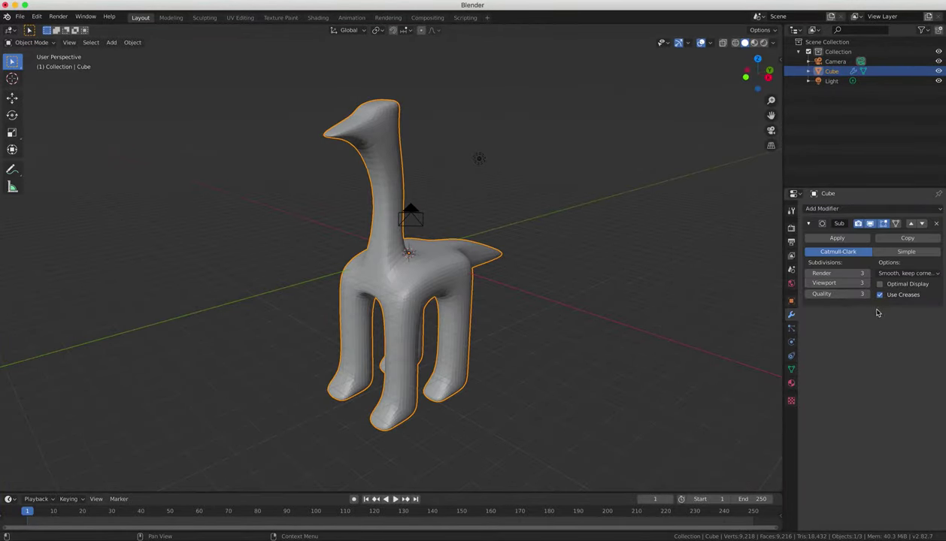
click(132, 43)
click(150, 239)
Give the dinosaur a new green material and preview it in material view.
click(790, 384)
click(864, 210)
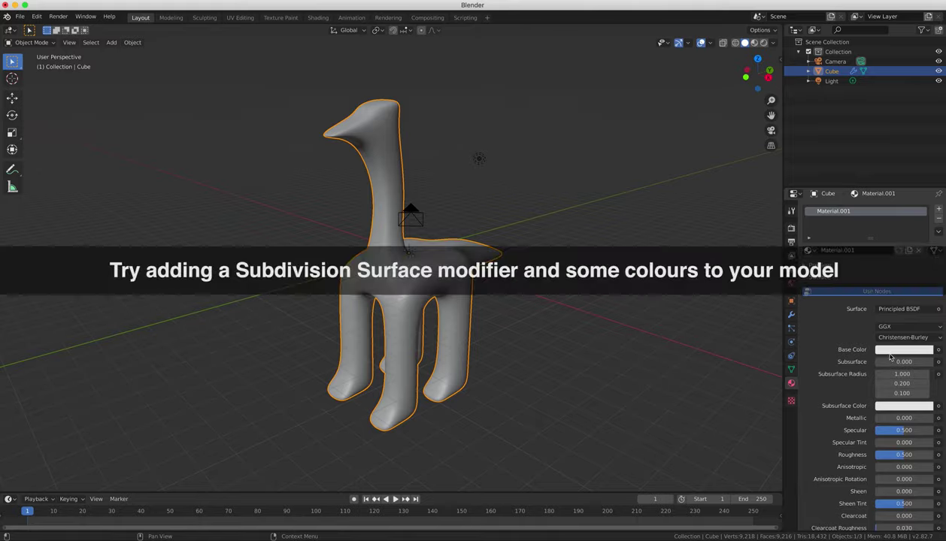
click(904, 350)
click(887, 249)
click(754, 42)
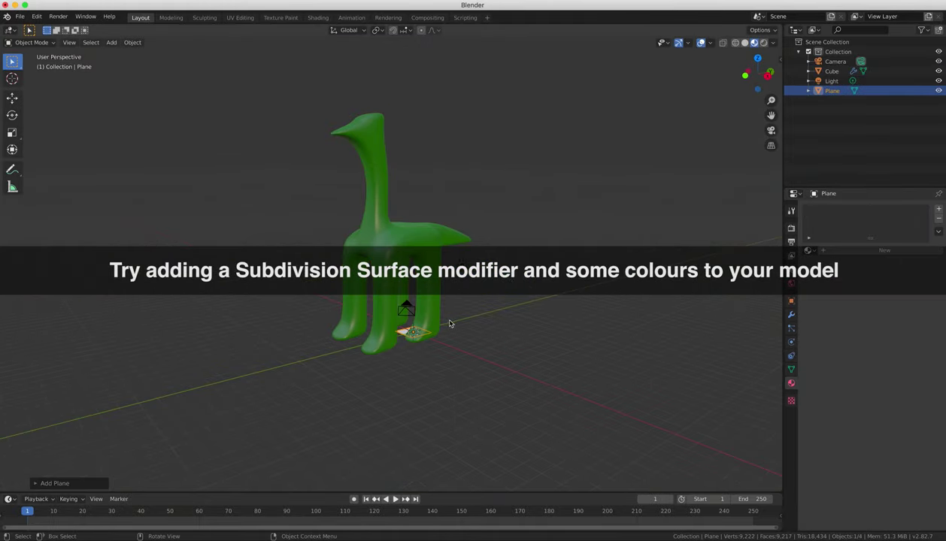